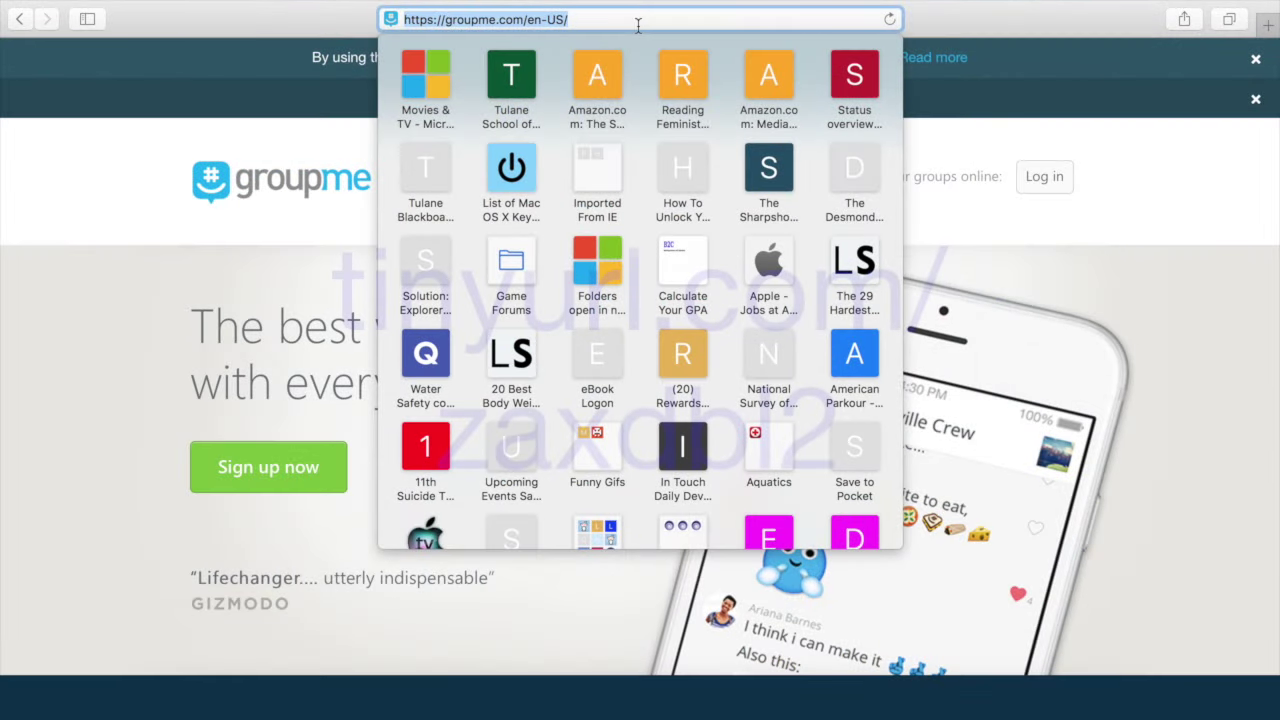
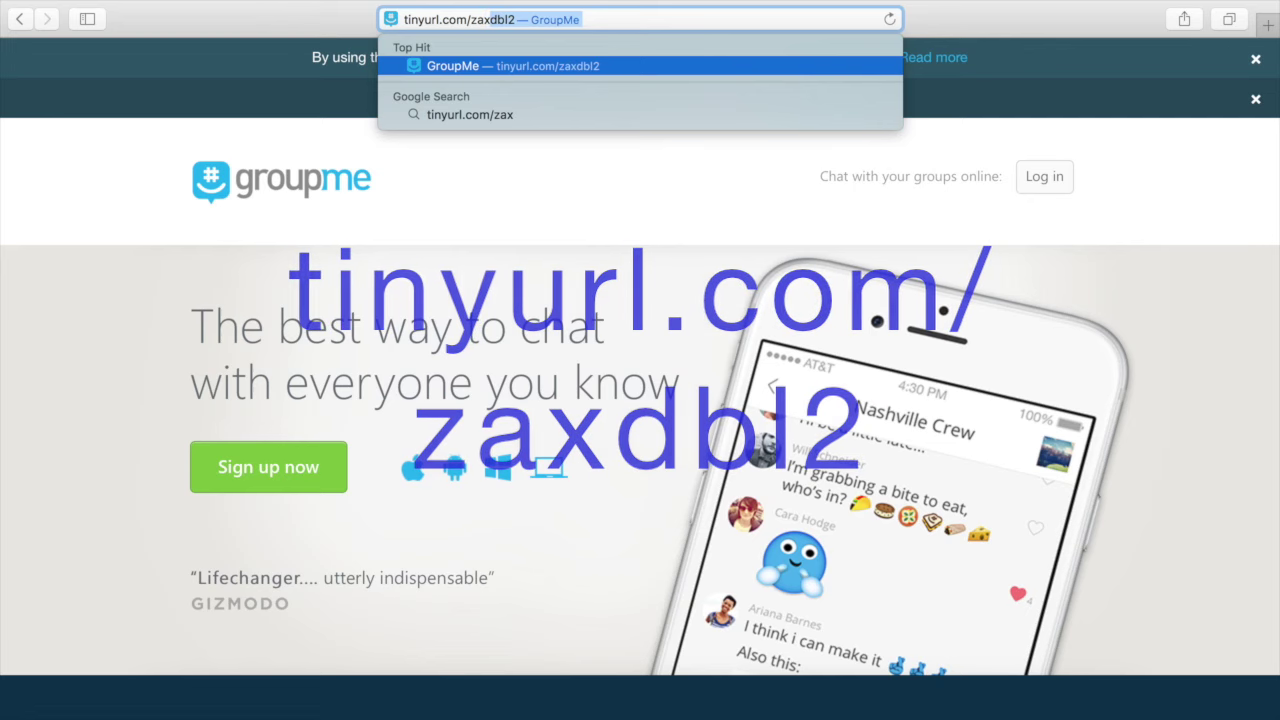
{"action": "key", "text": "Right"}
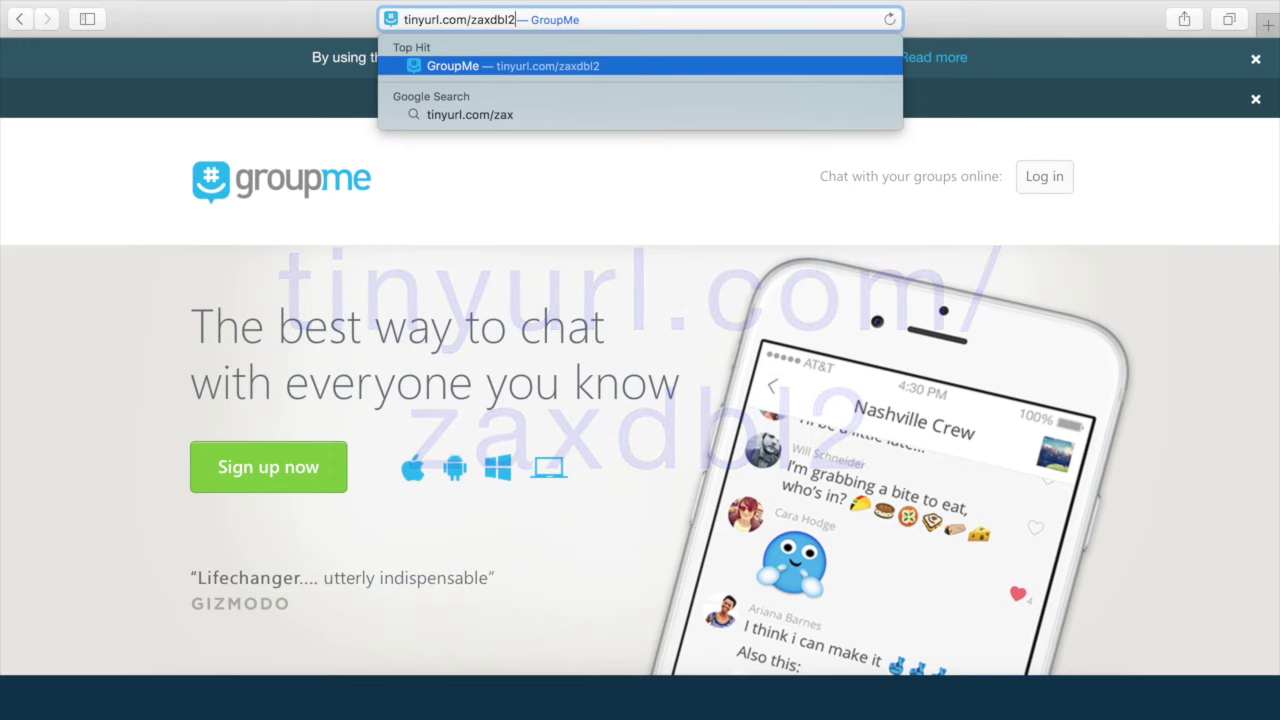
{"action": "key", "text": "Return"}
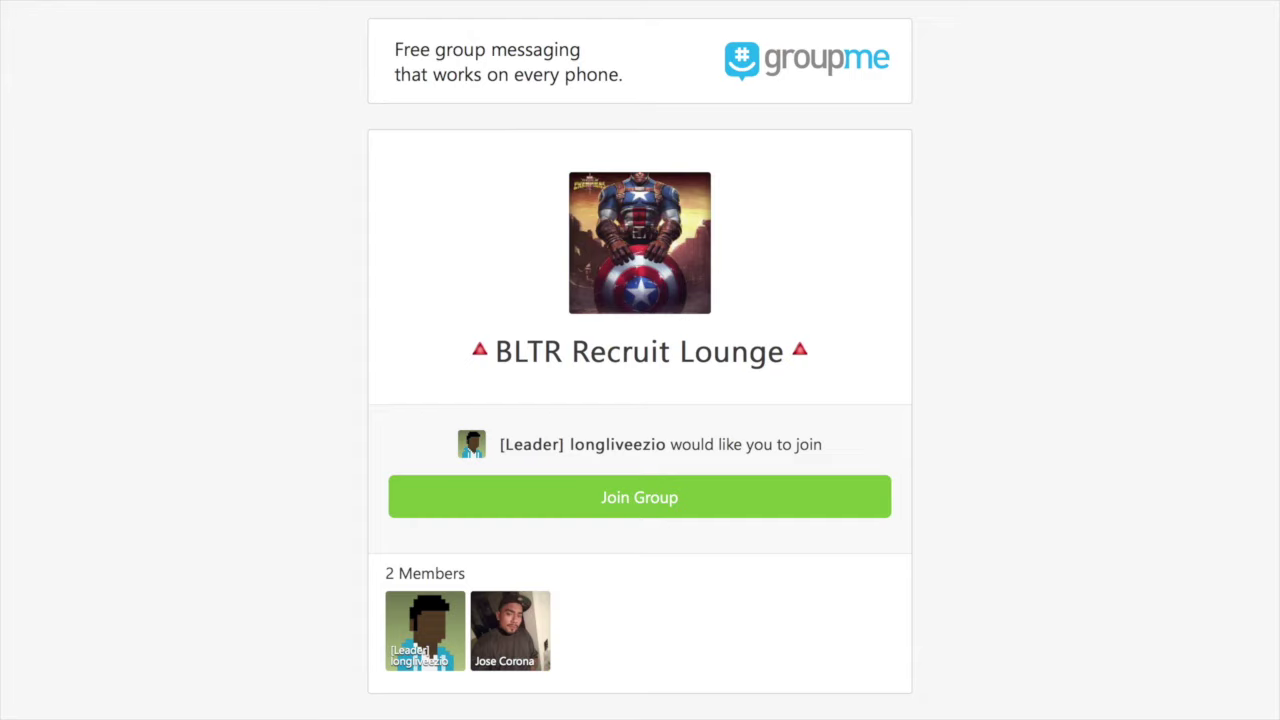
Join the BLTR Recruit Lounge group from its invite page.
{"action": "left_click", "coordinate": [760, 509]}
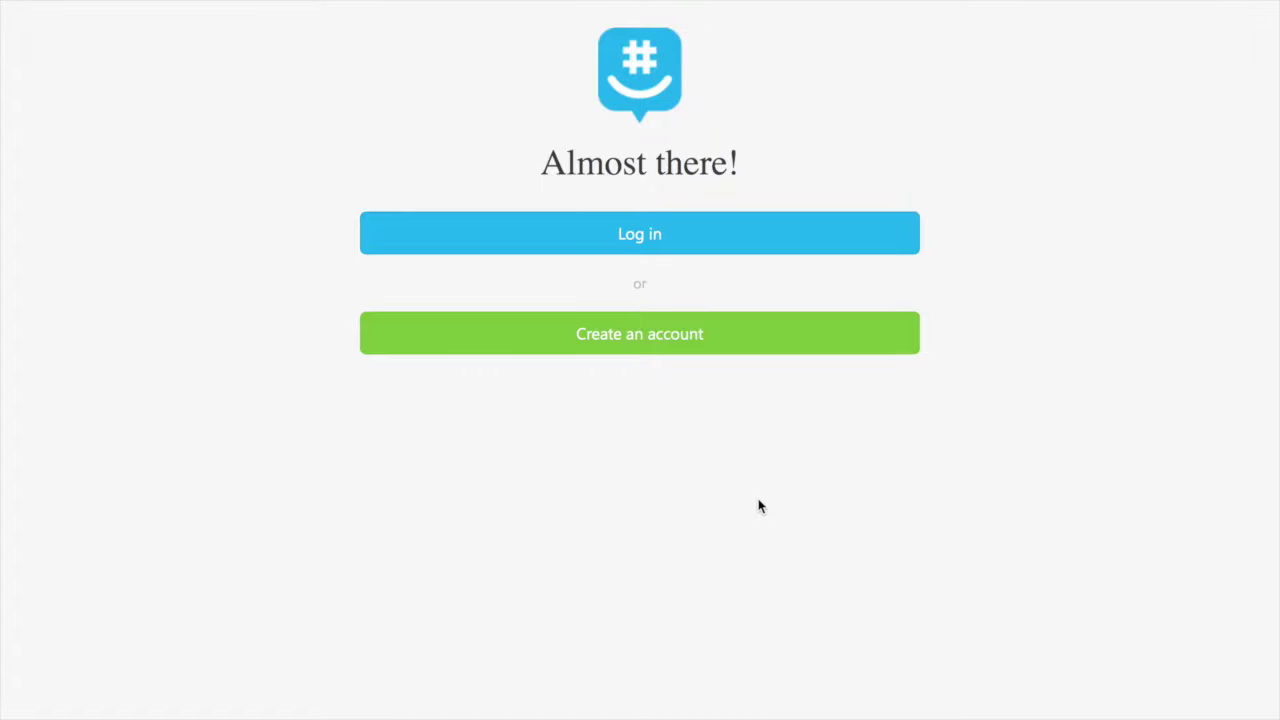
Choose to create an account and submit the user's e-mail address.
{"action": "left_click", "coordinate": [605, 350]}
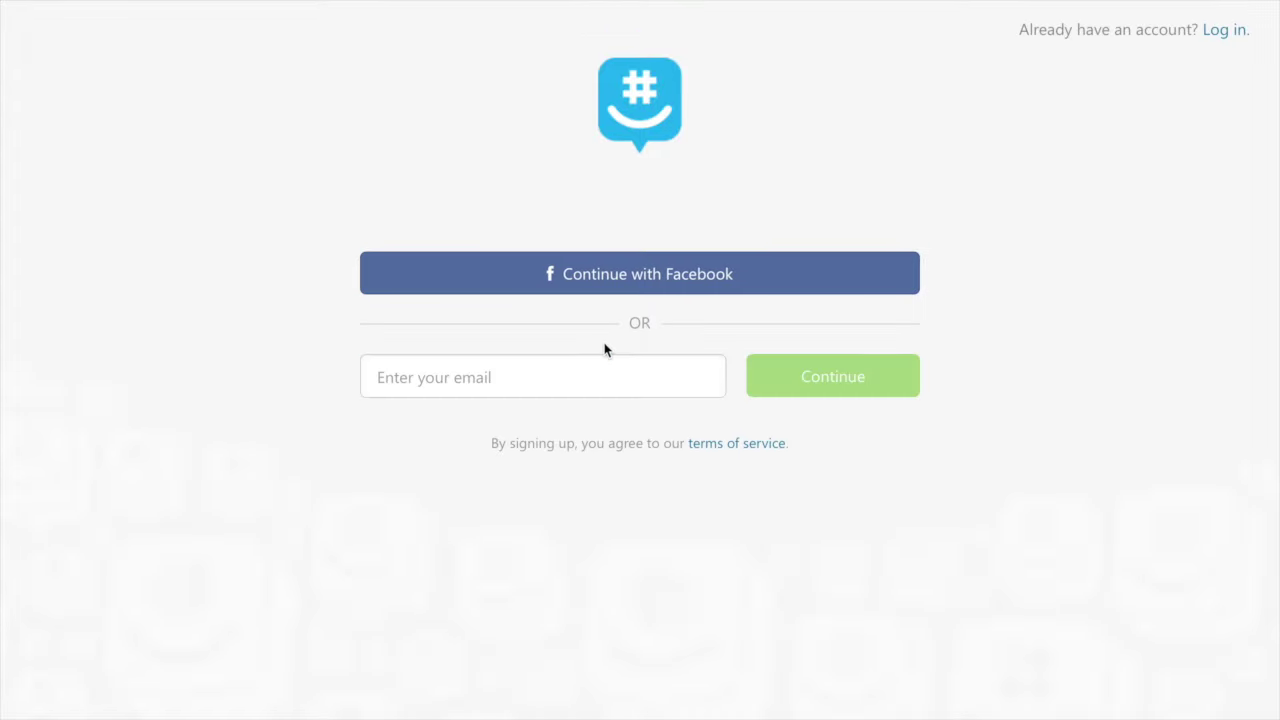
{"action": "left_click", "coordinate": [590, 392]}
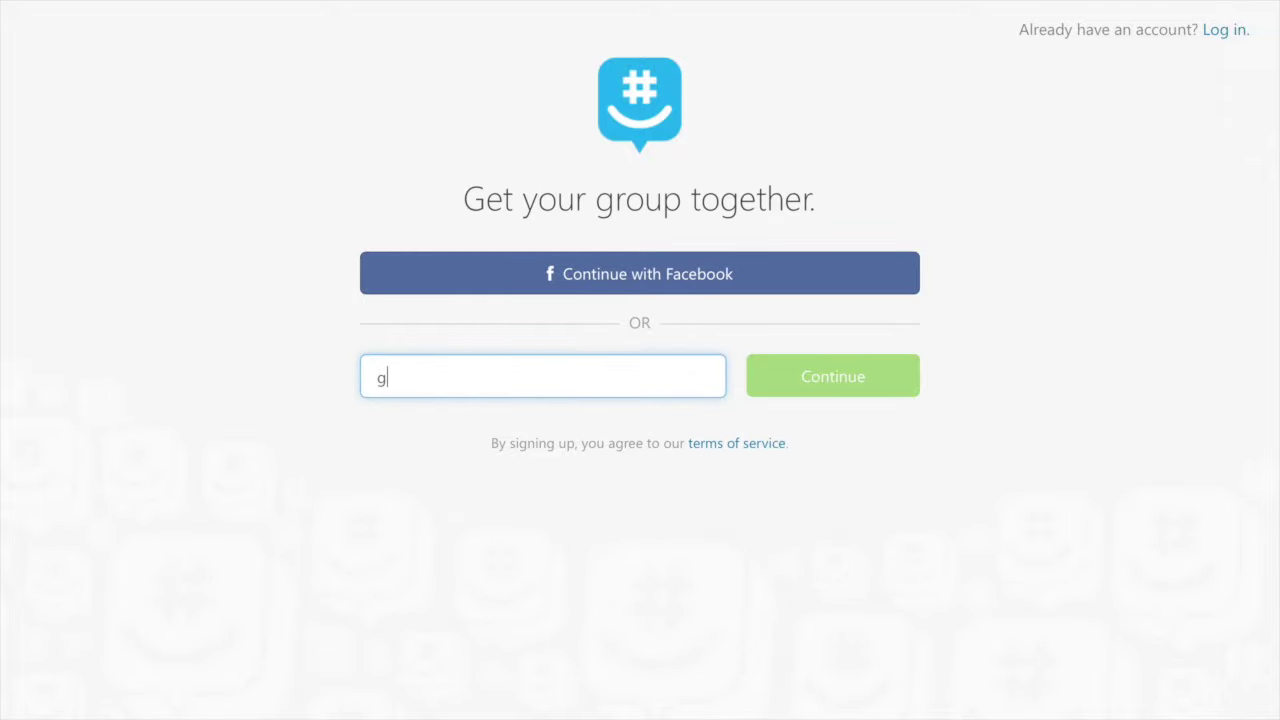
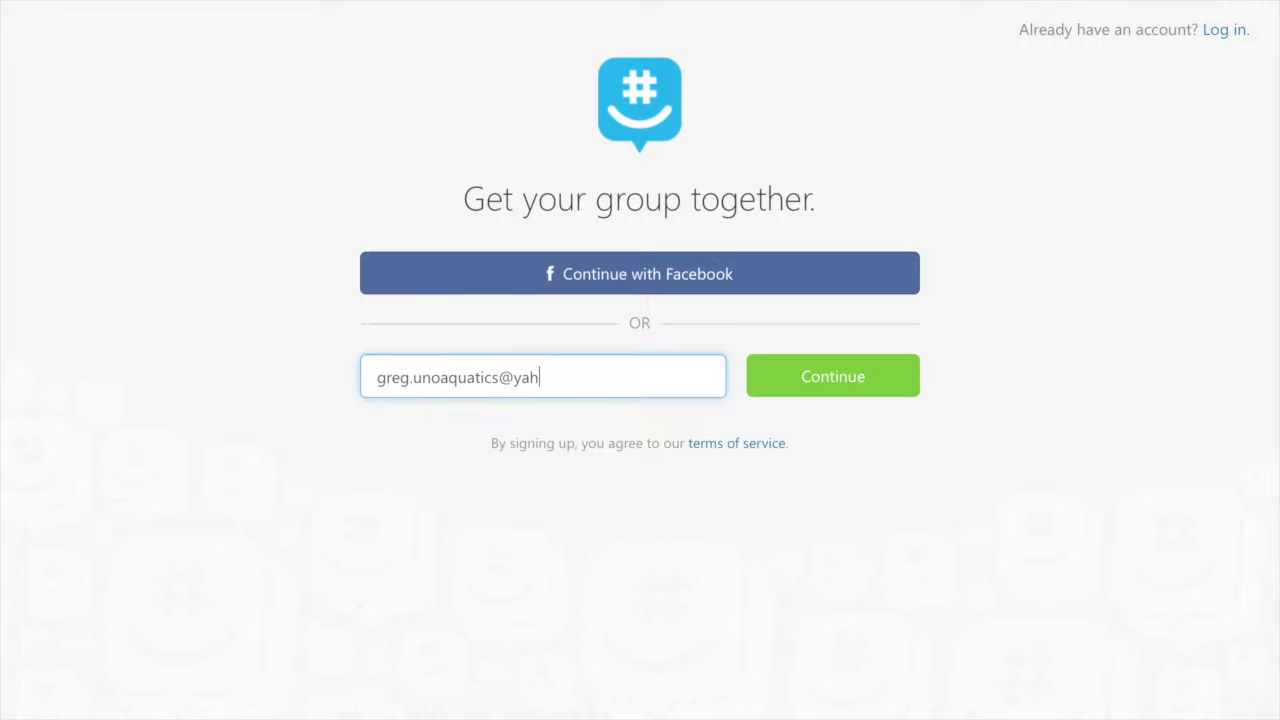
{"action": "left_click", "coordinate": [820, 385]}
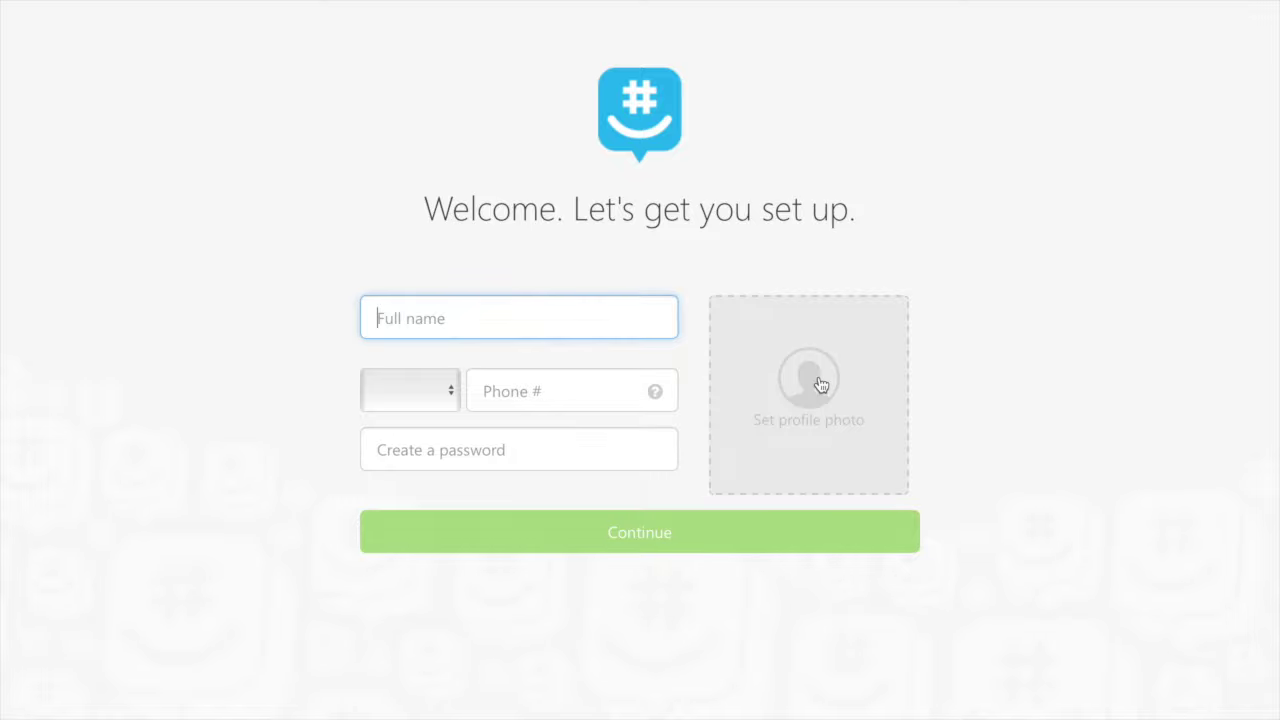
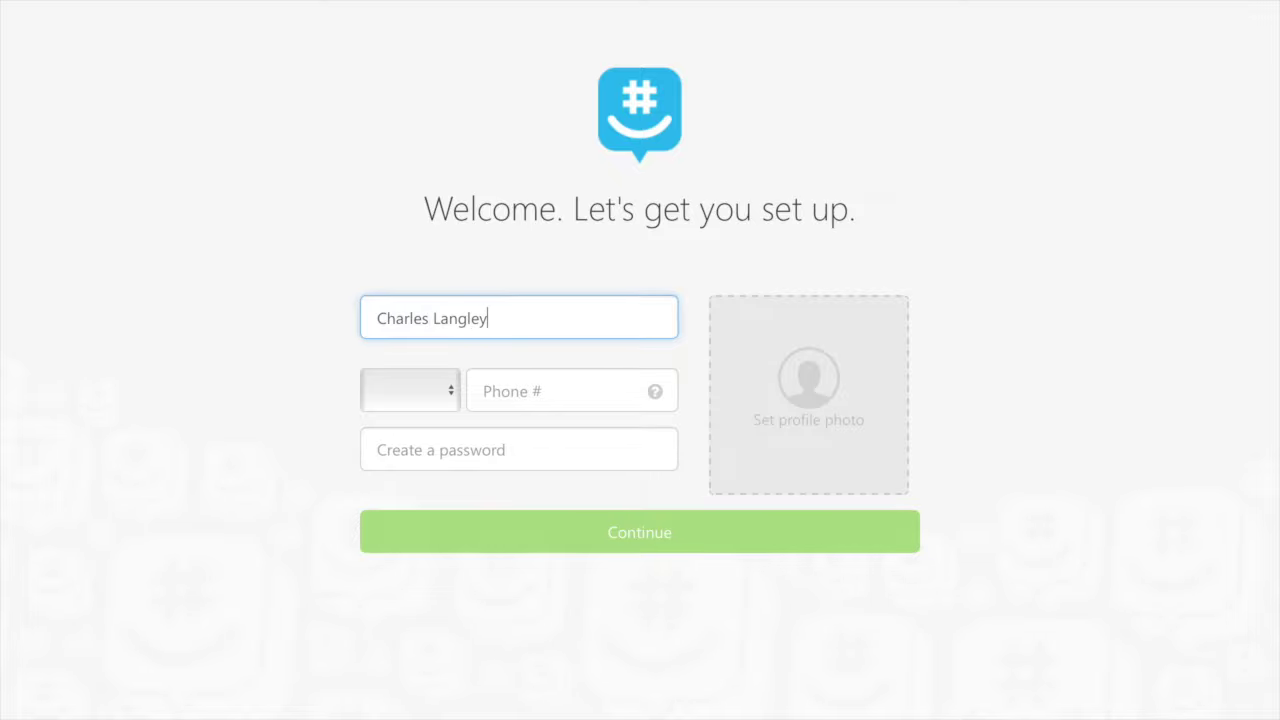
Enter the user's full name and create the account password.
{"action": "left_click", "coordinate": [489, 440]}
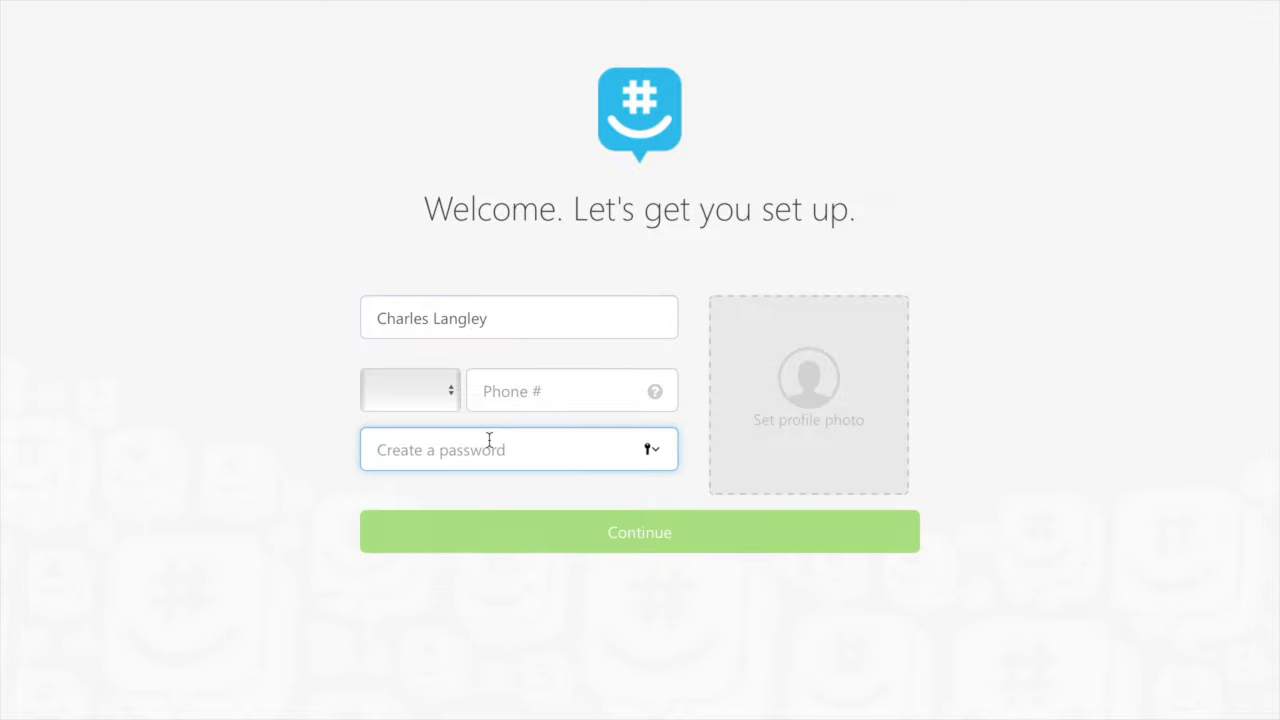
{"action": "type", "text": "•••••"}
{"action": "key", "text": "BackSpace"}
{"action": "key", "text": "BackSpace"}
{"action": "key", "text": "BackSpace"}
{"action": "key", "text": "BackSpace"}
{"action": "key", "text": "BackSpace"}
{"action": "type", "text": "•••••••"}
{"action": "key", "text": "BackSpace"}
{"action": "key", "text": "BackSpace"}
{"action": "key", "text": "BackSpace"}
{"action": "key", "text": "BackSpace"}
{"action": "key", "text": "BackSpace"}
{"action": "key", "text": "BackSpace"}
{"action": "key", "text": "BackSpace"}
{"action": "type", "text": "•••••••••••"}
Enter the phone number and submit the profile, resubmitting after correcting the number.
{"action": "left_click", "coordinate": [658, 398]}
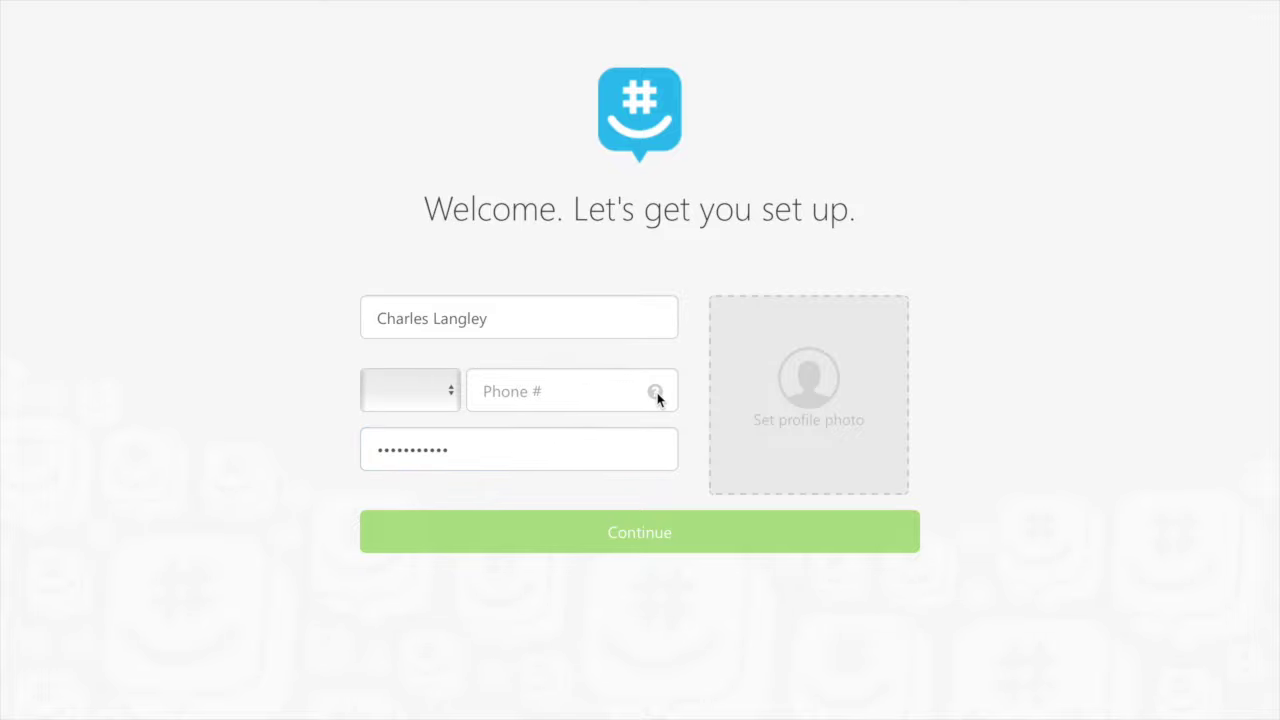
{"action": "type", "text": "1111112222"}
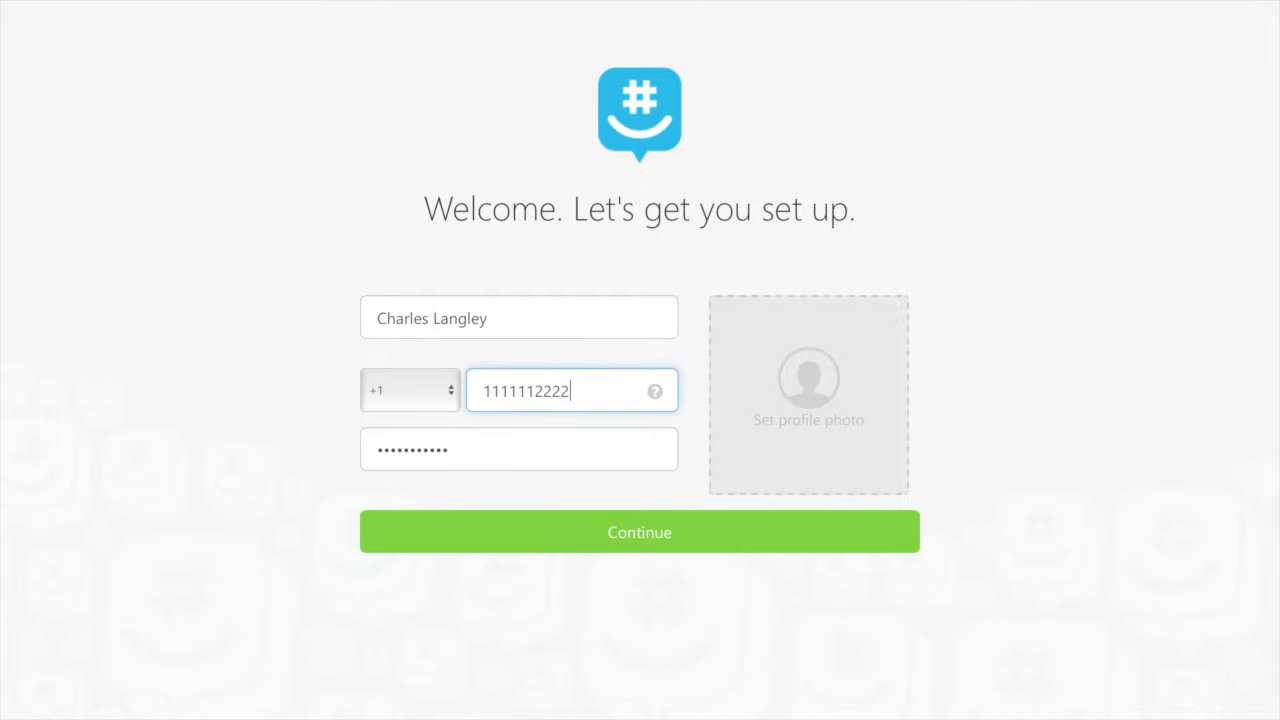
{"action": "left_click", "coordinate": [664, 531]}
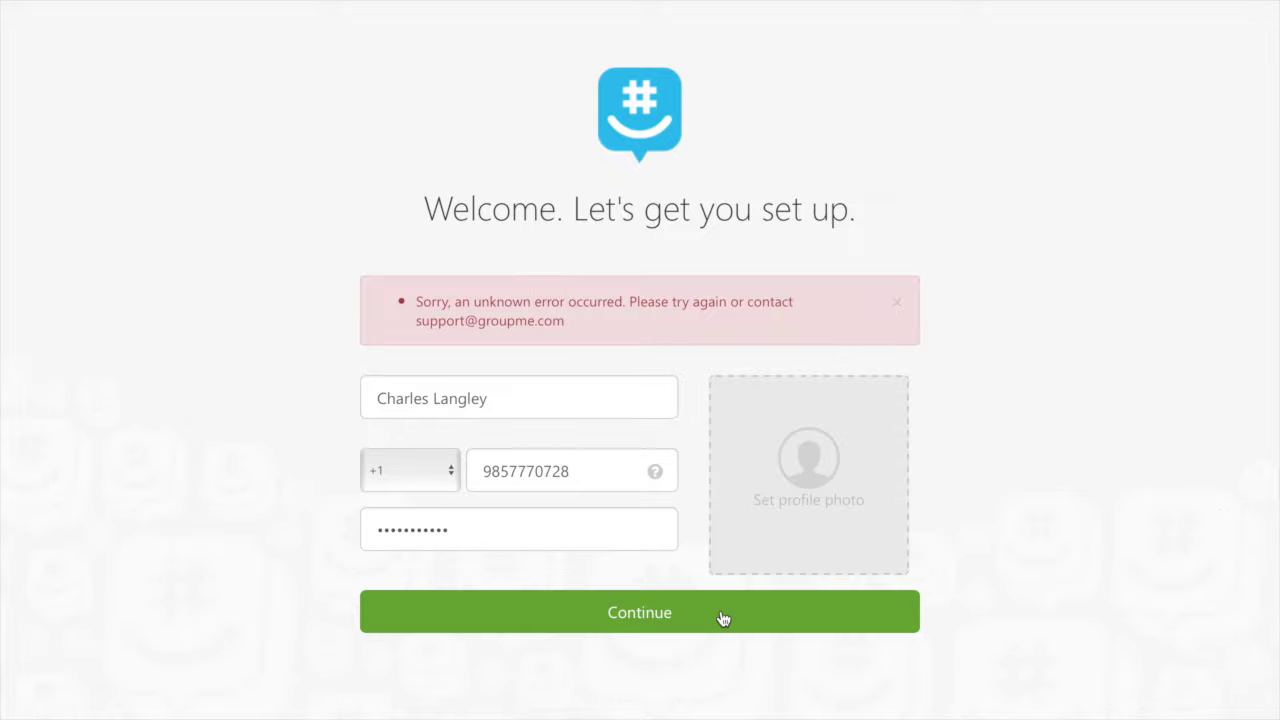
{"action": "left_click", "coordinate": [722, 614]}
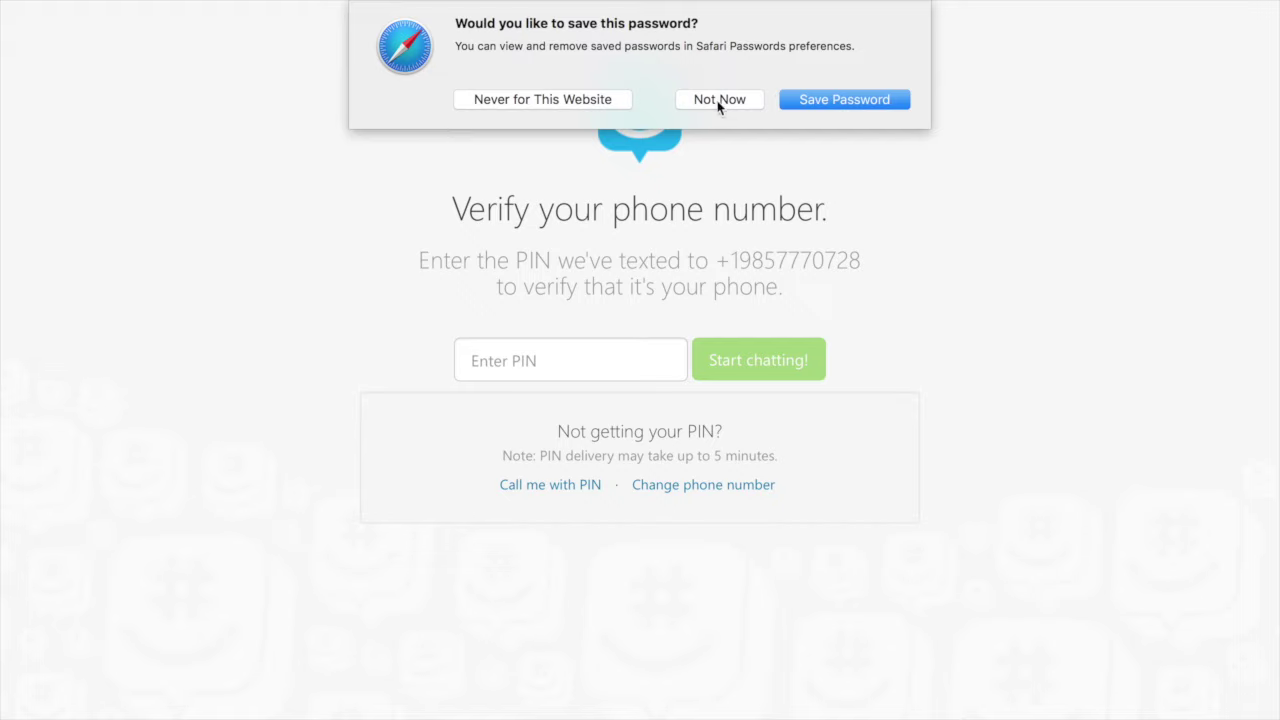
Decline Safari's password saving, enter the texted verification PIN and start chatting.
{"action": "left_click", "coordinate": [709, 100]}
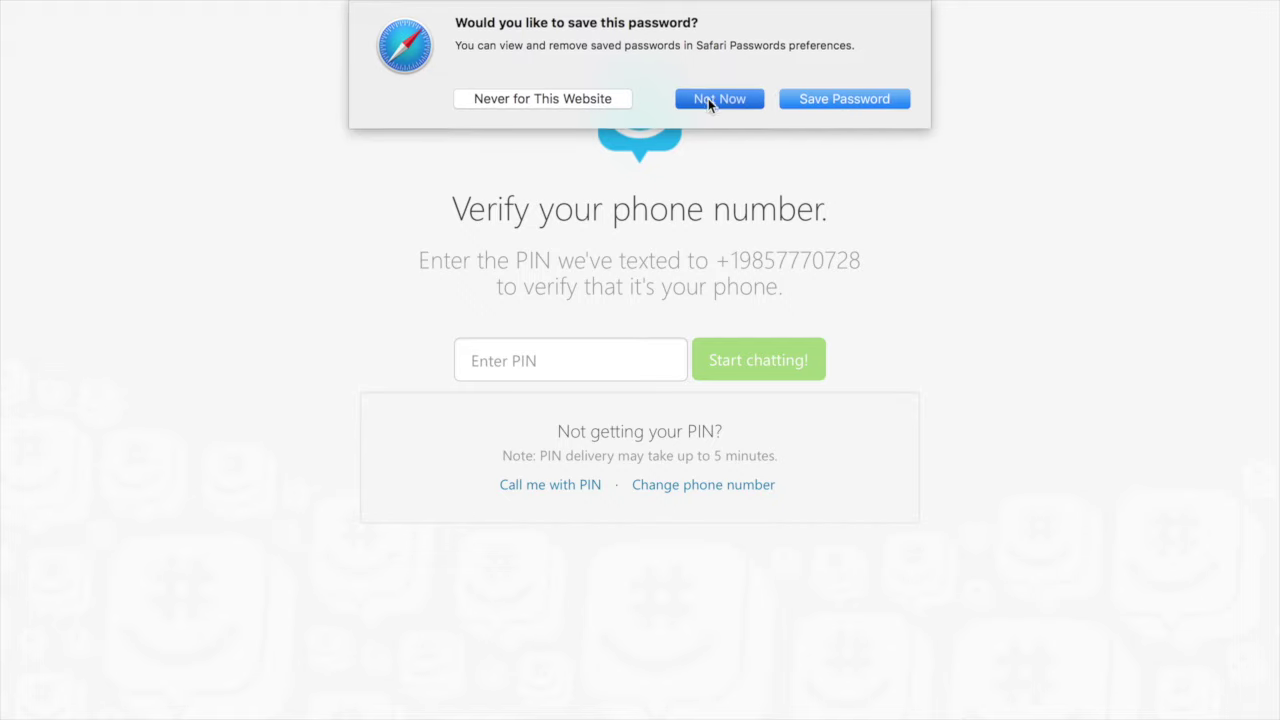
{"action": "left_click", "coordinate": [586, 345]}
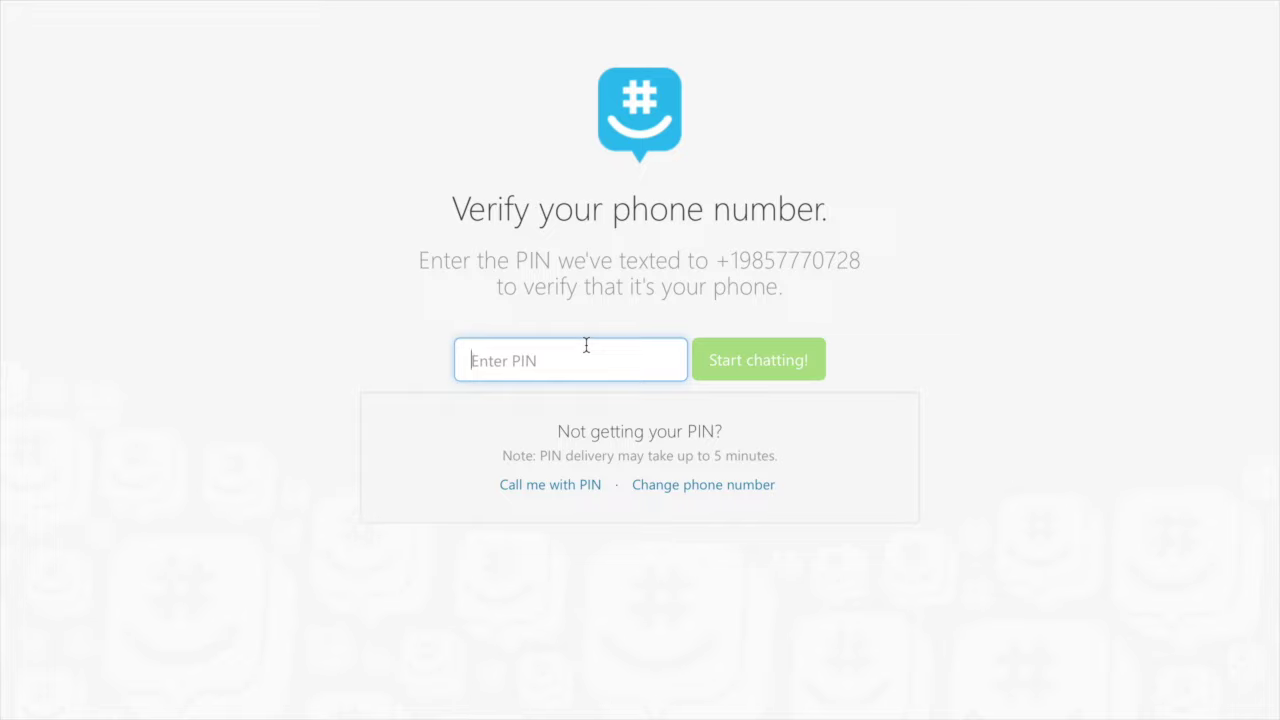
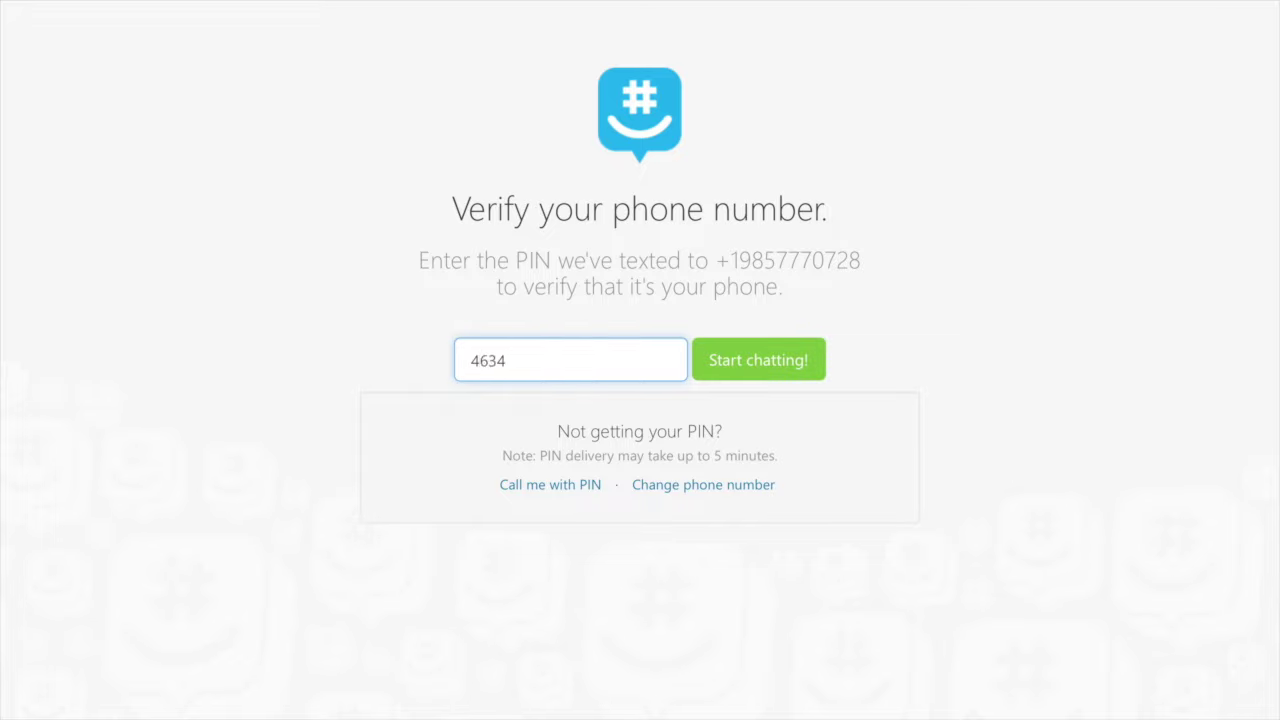
{"action": "left_click", "coordinate": [734, 375]}
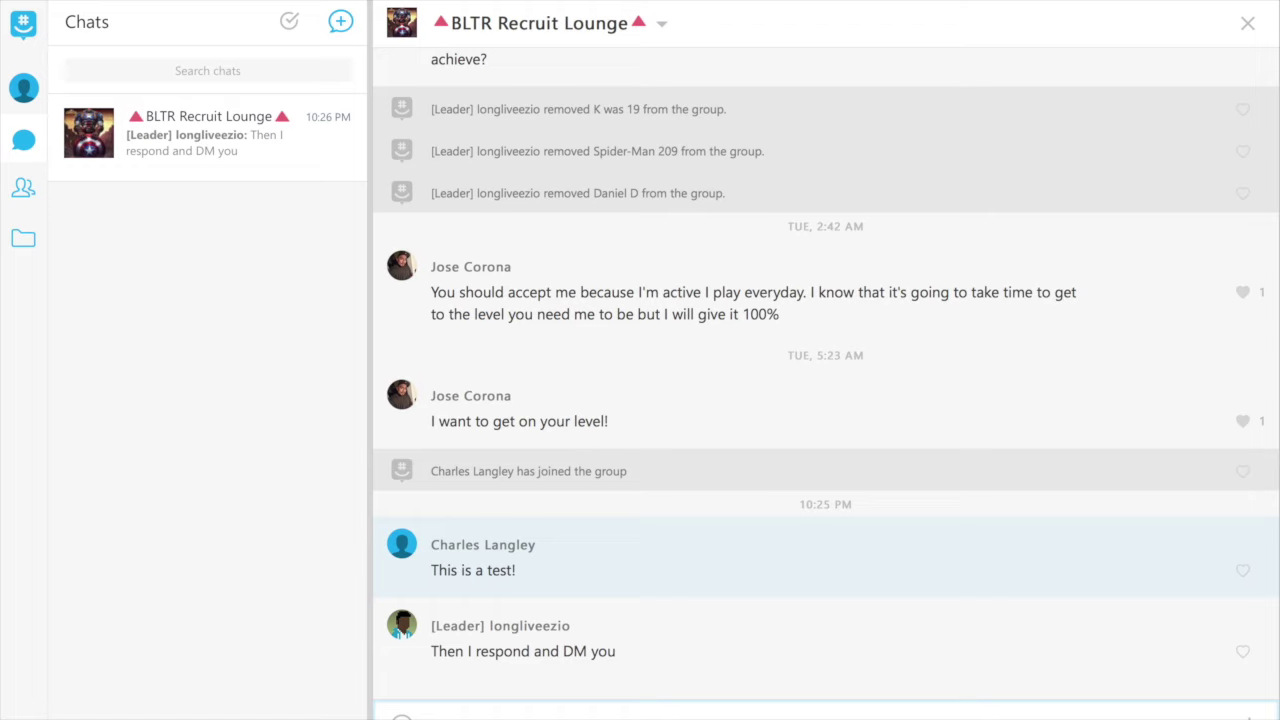
Check the BLTR Recruit Lounge group details, then open the new DM with invite links.
{"action": "left_click", "coordinate": [406, 556]}
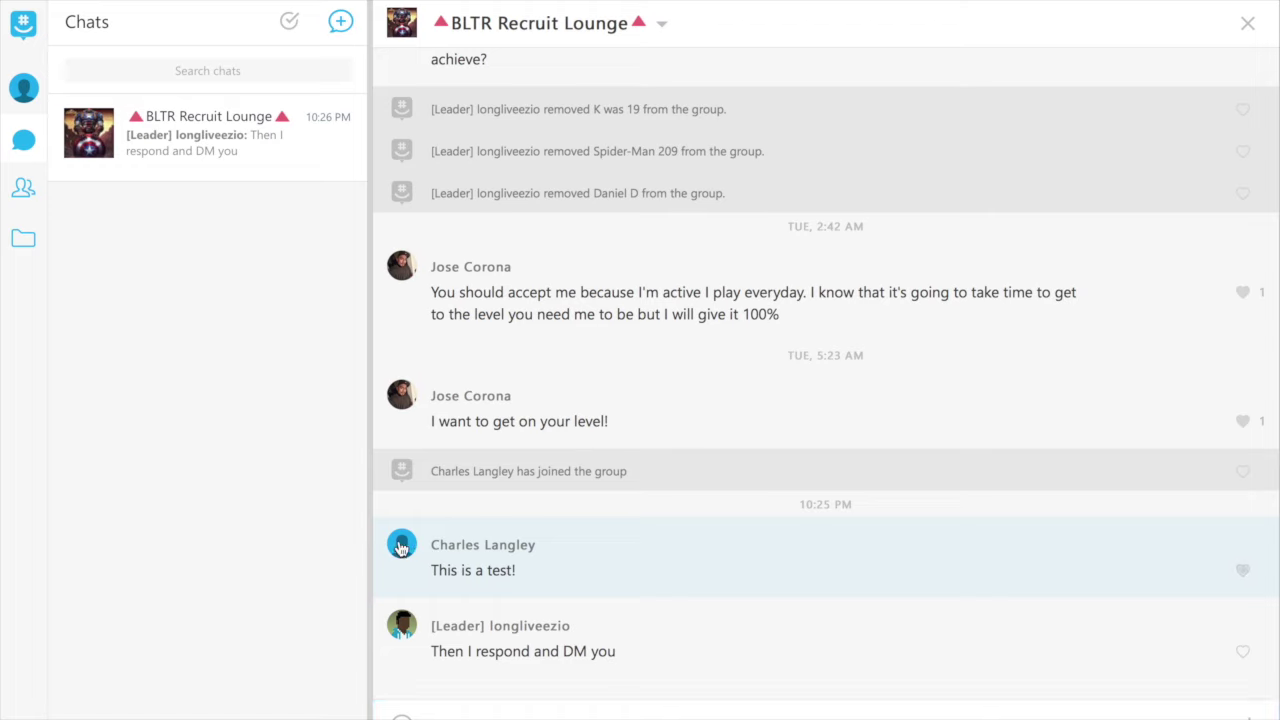
{"action": "left_click", "coordinate": [664, 24]}
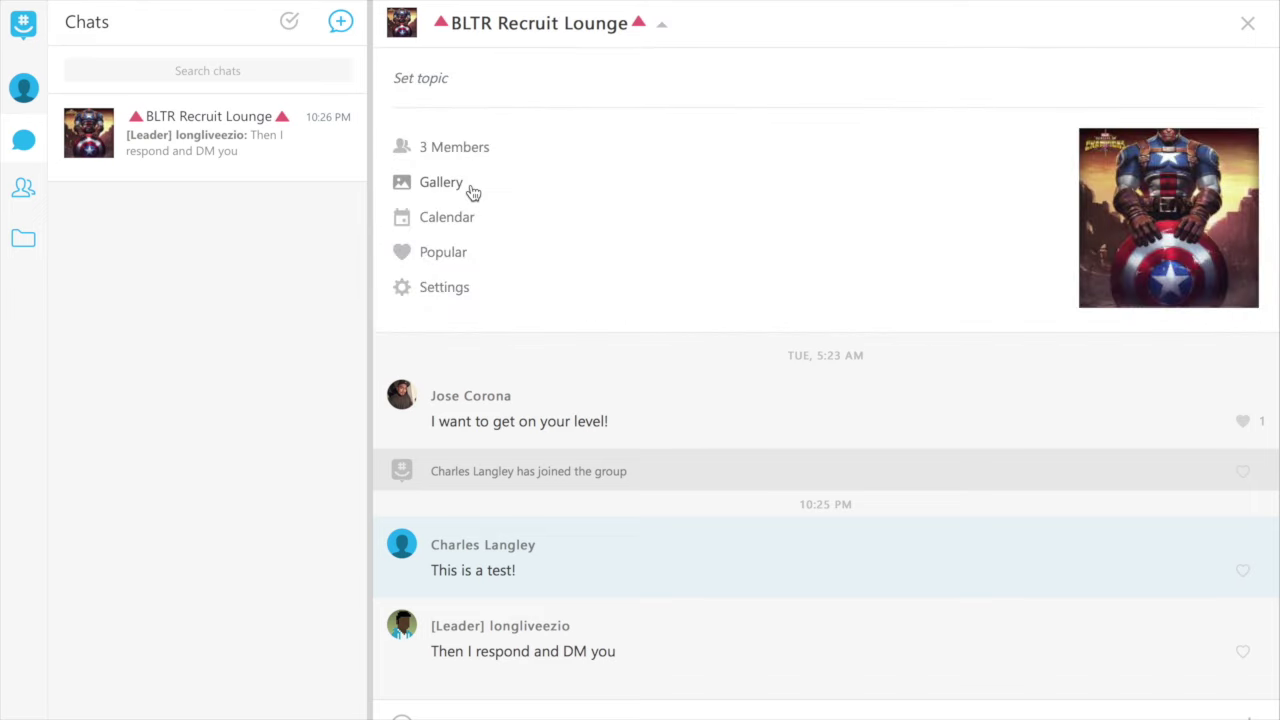
{"action": "left_click", "coordinate": [591, 269]}
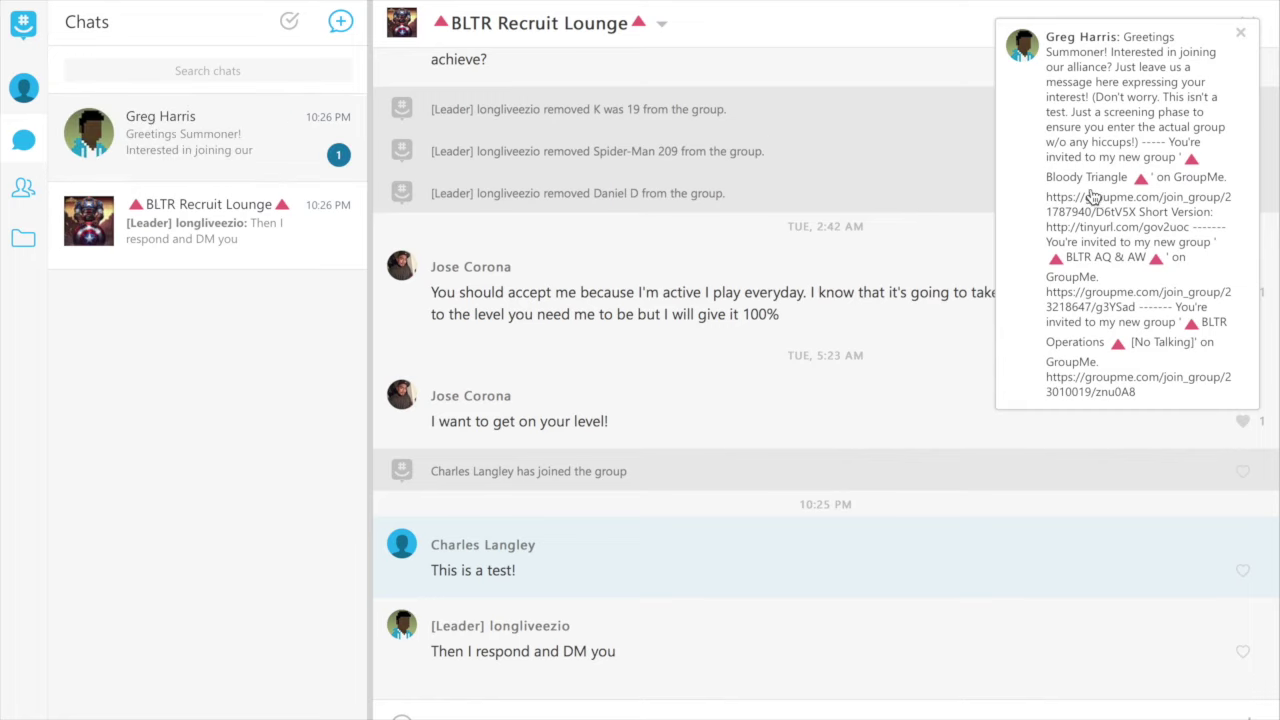
{"action": "left_click", "coordinate": [1127, 184]}
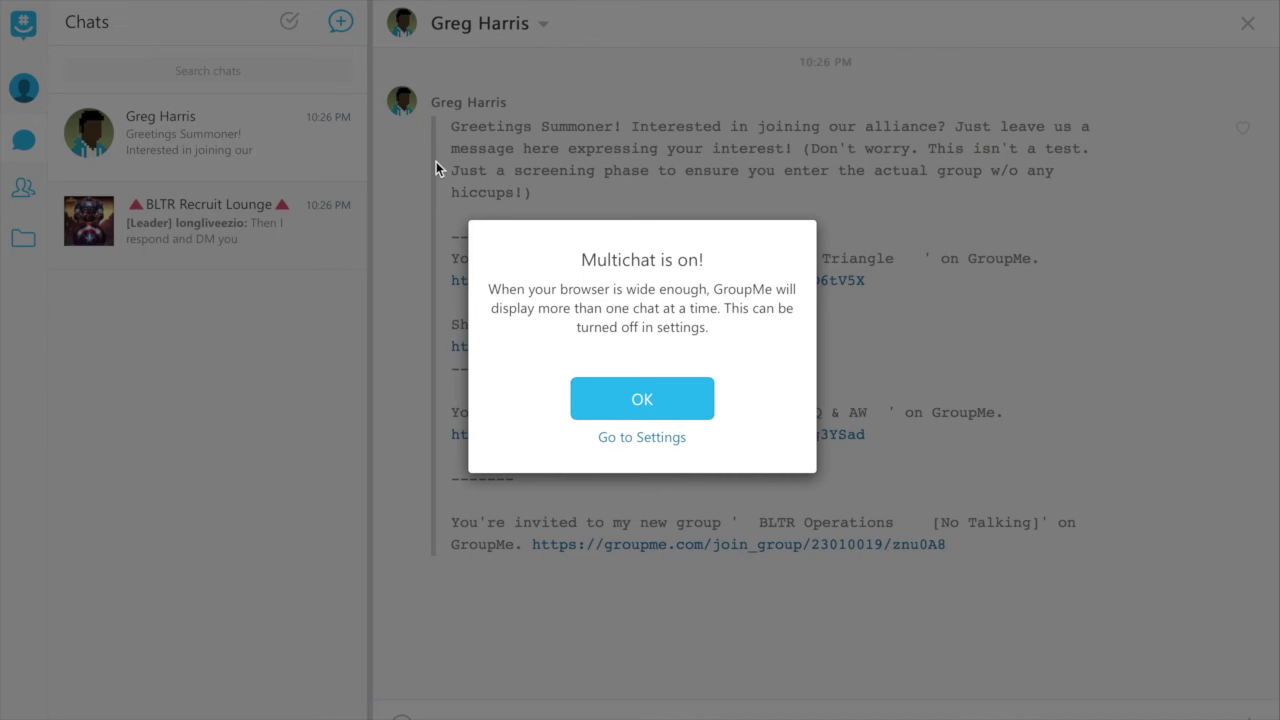
Dismiss the Multichat notice and join Bloody Triangle through its join_group link.
{"action": "left_click", "coordinate": [648, 410]}
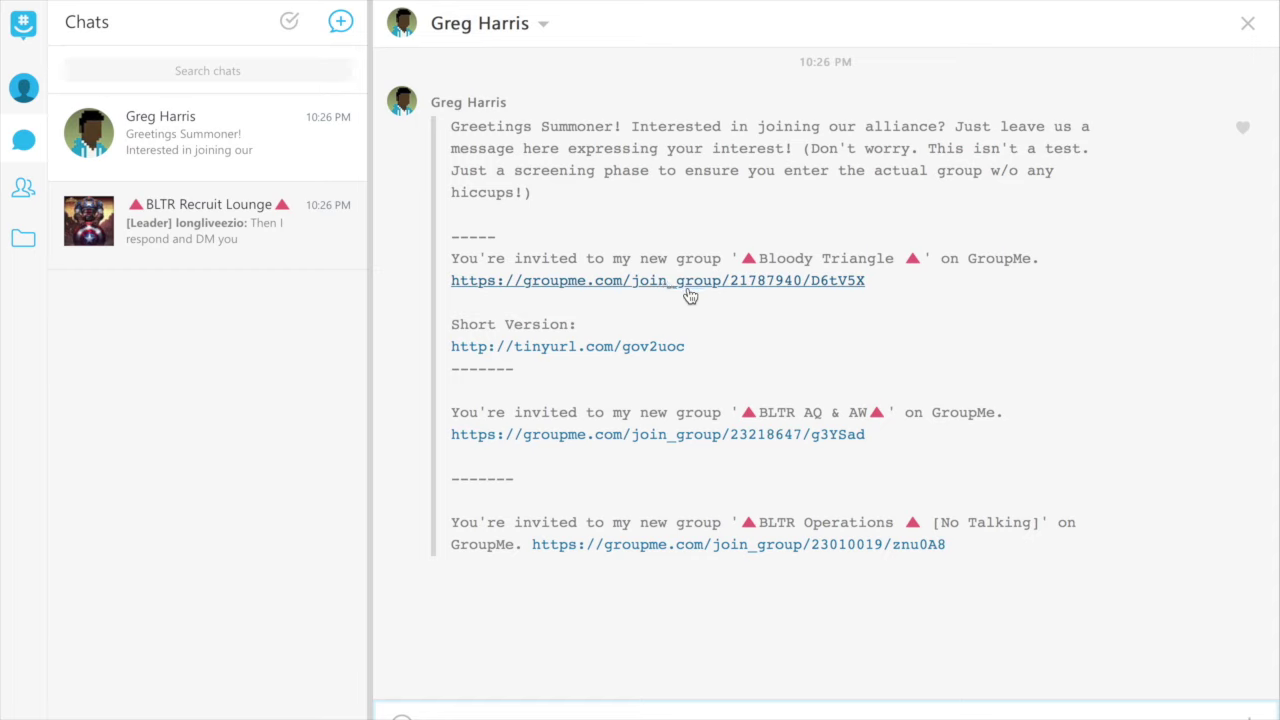
{"action": "left_click", "coordinate": [767, 289]}
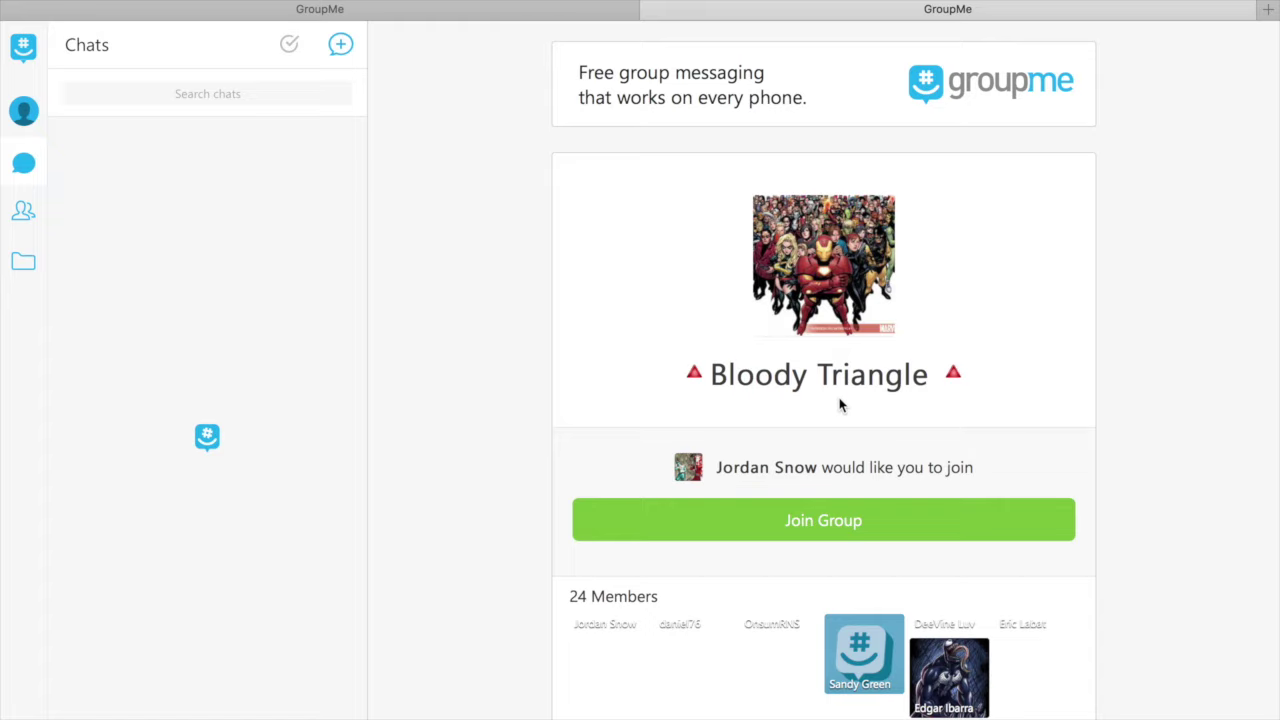
{"action": "left_click", "coordinate": [851, 520]}
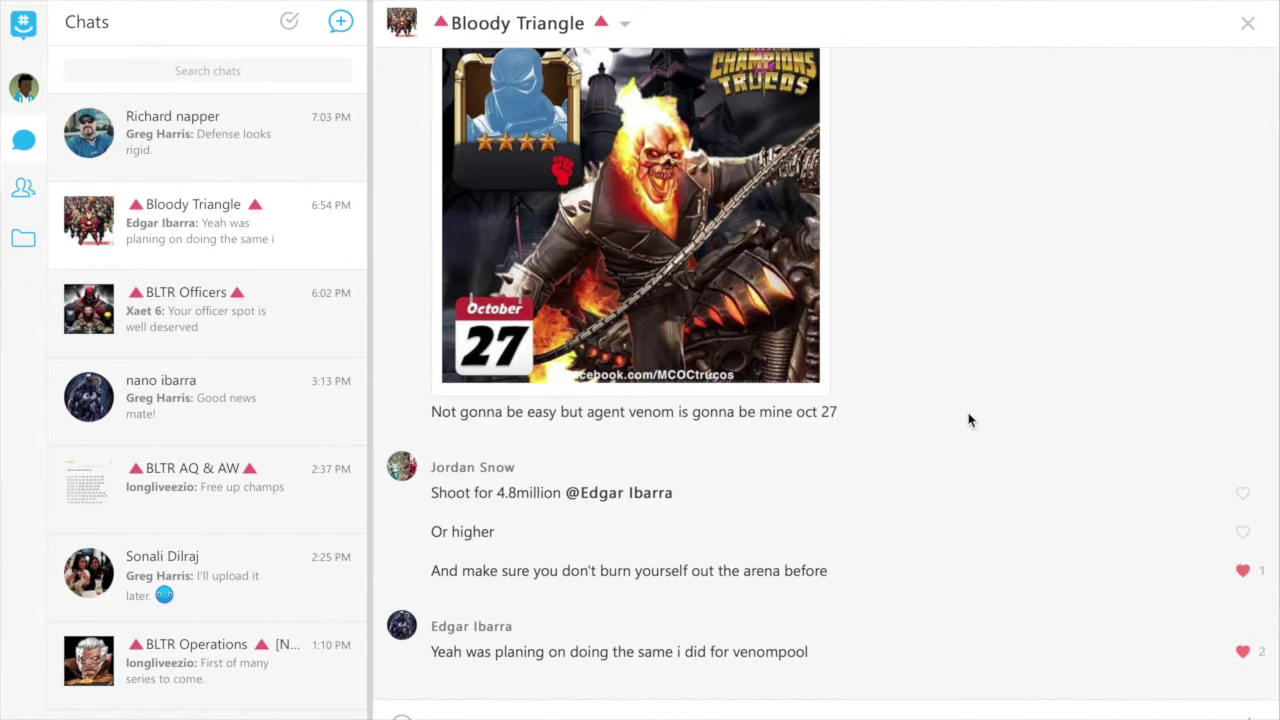
{"action": "scroll", "coordinate": [968, 420], "scroll_direction": "up", "scroll_amount": 3}
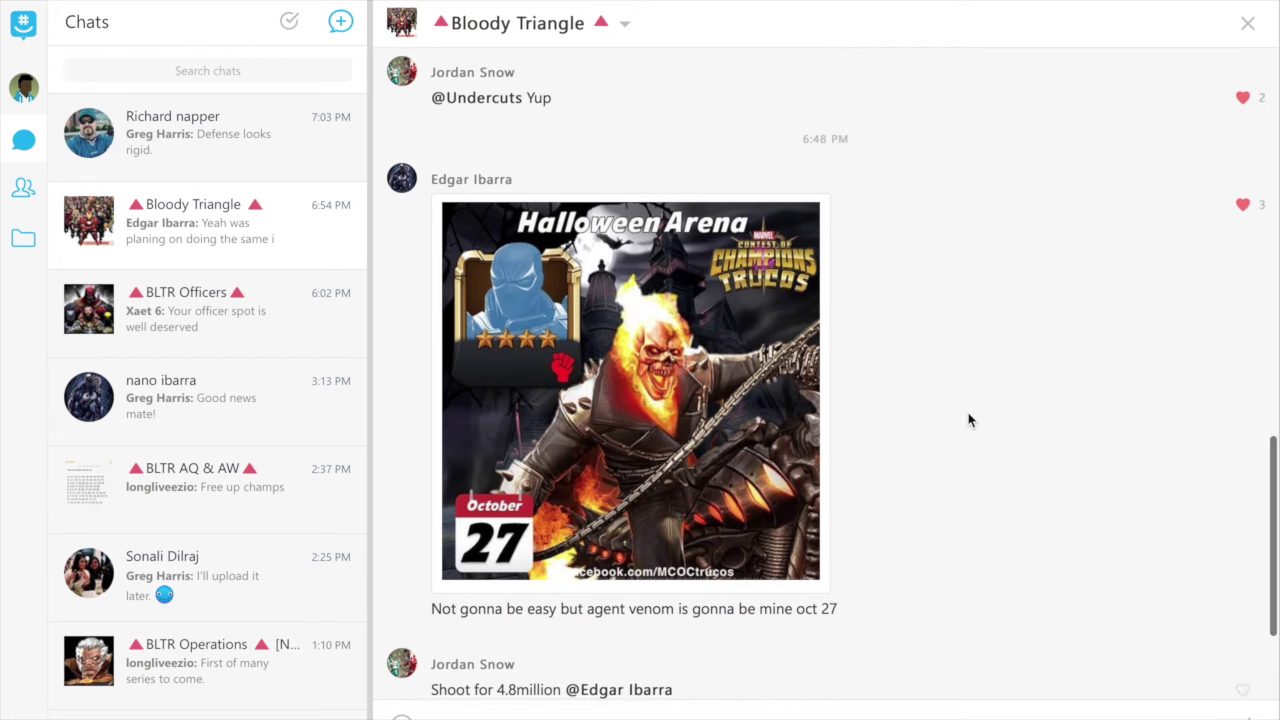
{"action": "scroll", "coordinate": [968, 420], "scroll_direction": "up", "scroll_amount": 5}
{"action": "scroll", "coordinate": [968, 420], "scroll_direction": "up", "scroll_amount": 3}
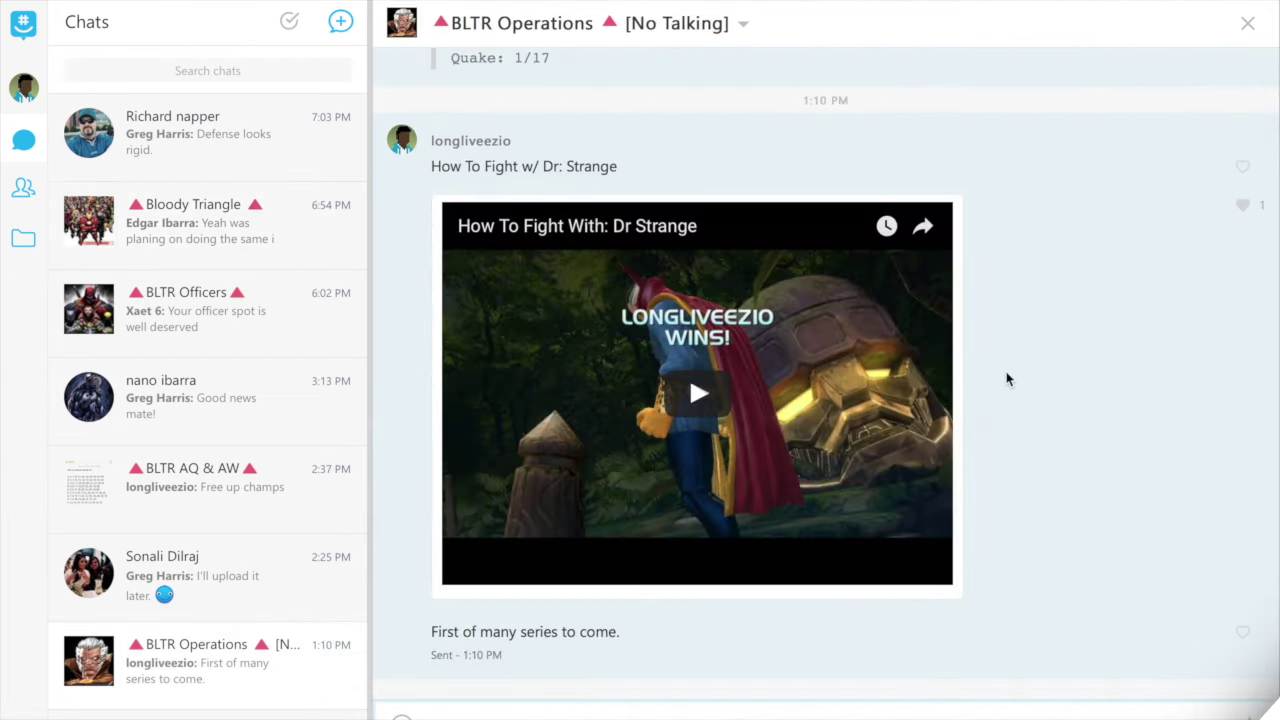
Scroll back through BLTR Operations to the Alliance War blog update and 'SA LIVE' announcement.
{"action": "scroll", "coordinate": [1007, 378], "scroll_direction": "up", "scroll_amount": 3}
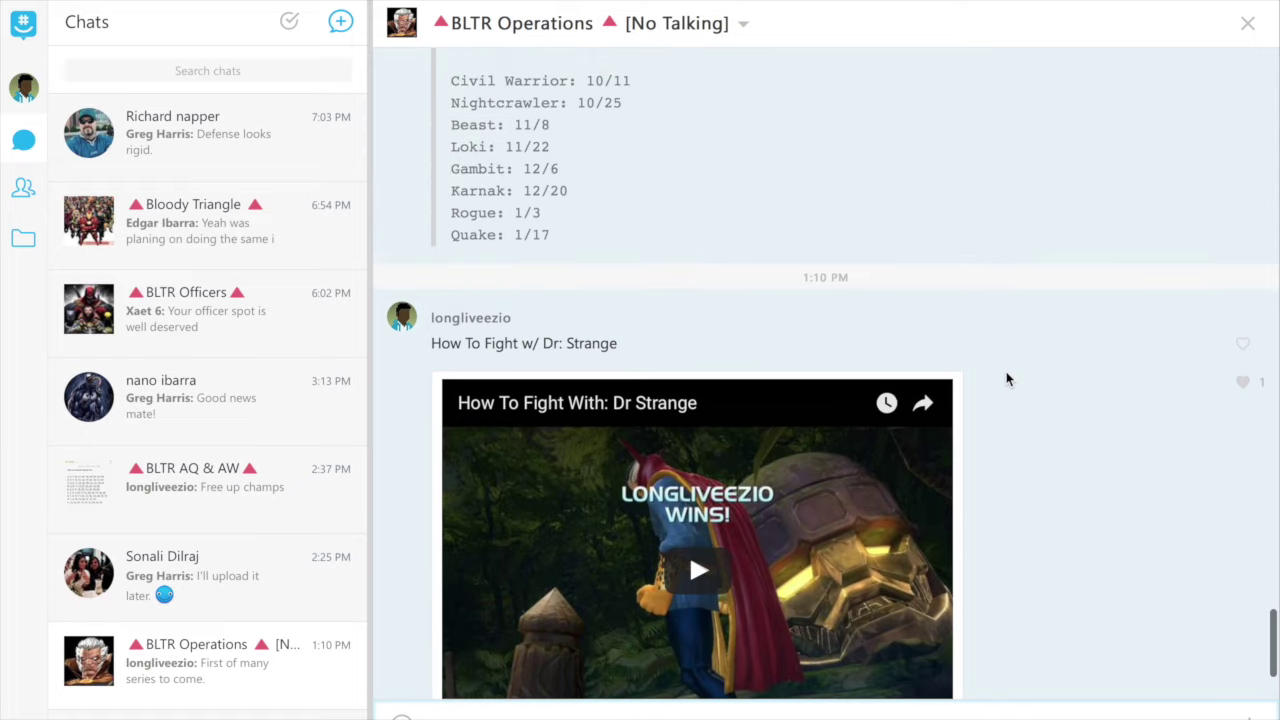
{"action": "scroll", "coordinate": [1007, 378], "scroll_direction": "up", "scroll_amount": 3}
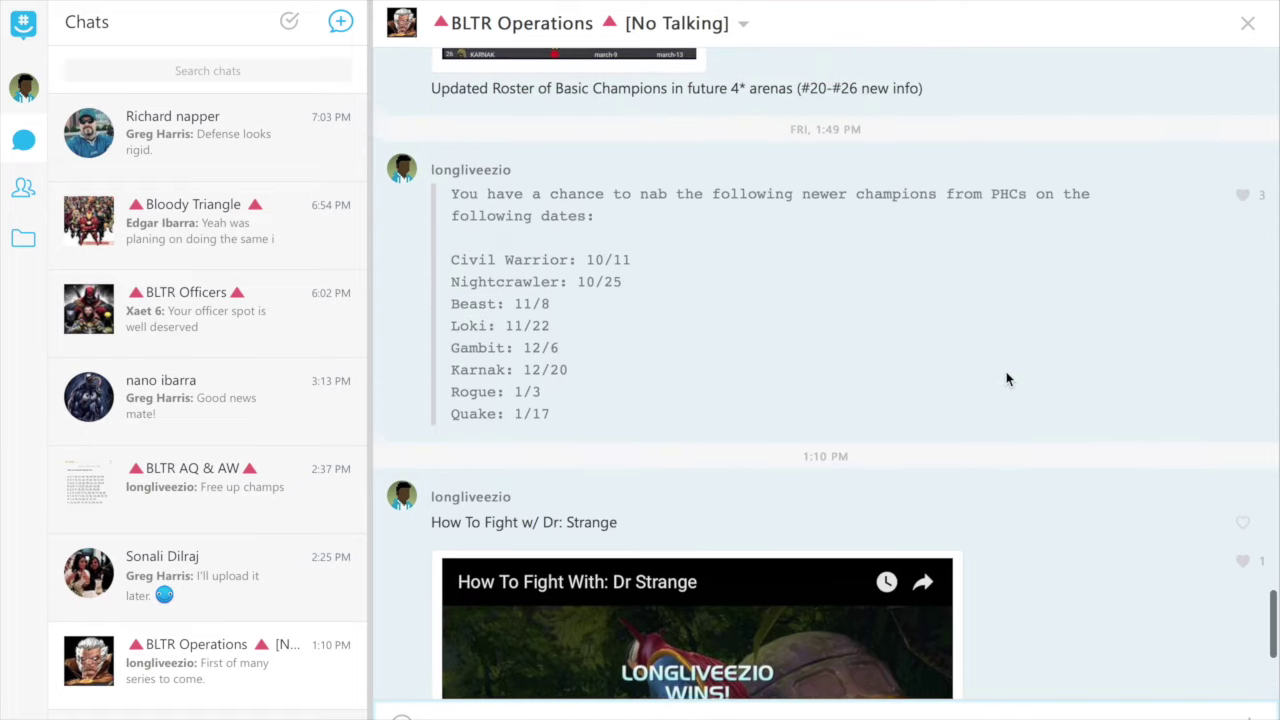
{"action": "scroll", "coordinate": [1007, 378], "scroll_direction": "up", "scroll_amount": 3}
{"action": "scroll", "coordinate": [1007, 378], "scroll_direction": "up", "scroll_amount": 2}
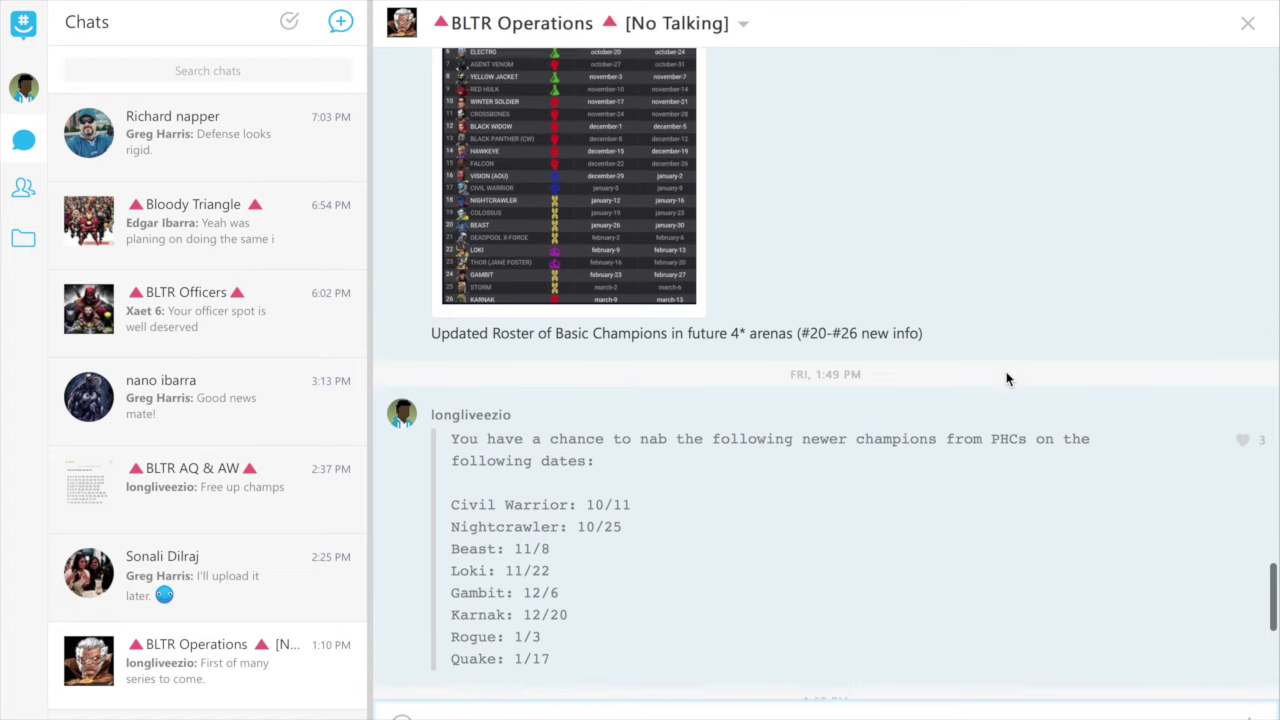
{"action": "scroll", "coordinate": [1007, 378], "scroll_direction": "up", "scroll_amount": 4}
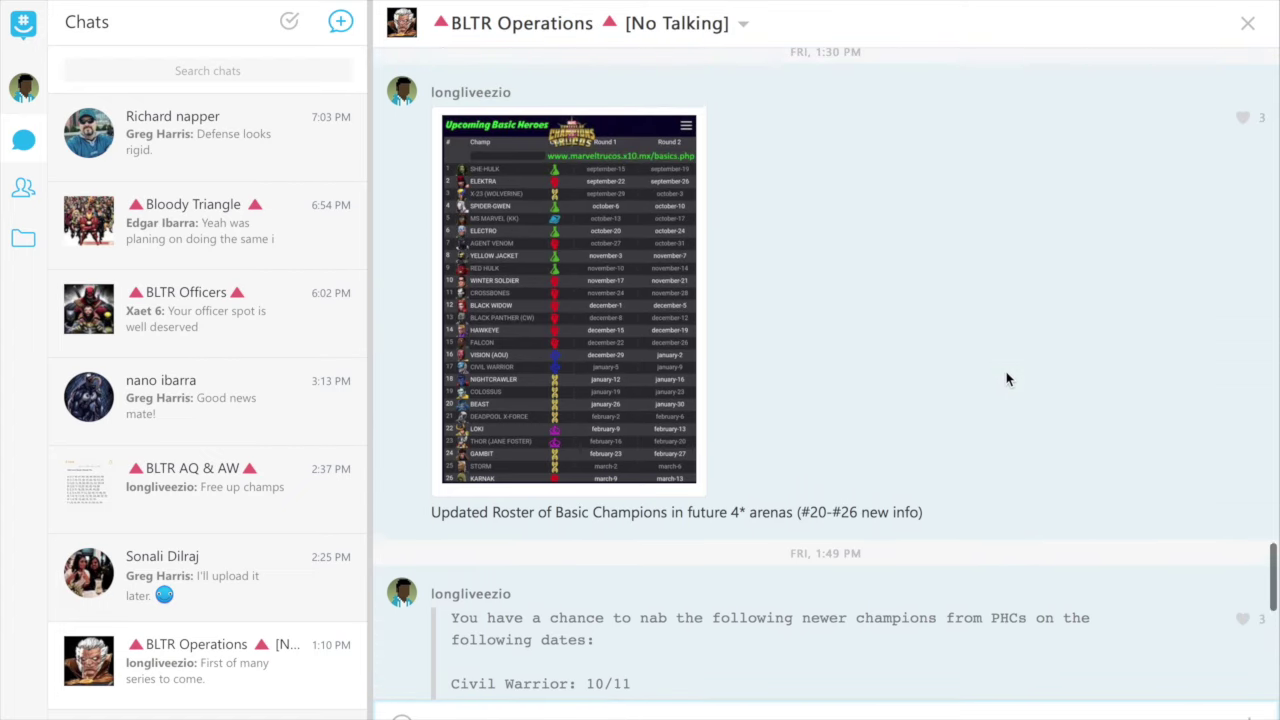
{"action": "scroll", "coordinate": [1007, 378], "scroll_direction": "up", "scroll_amount": 4}
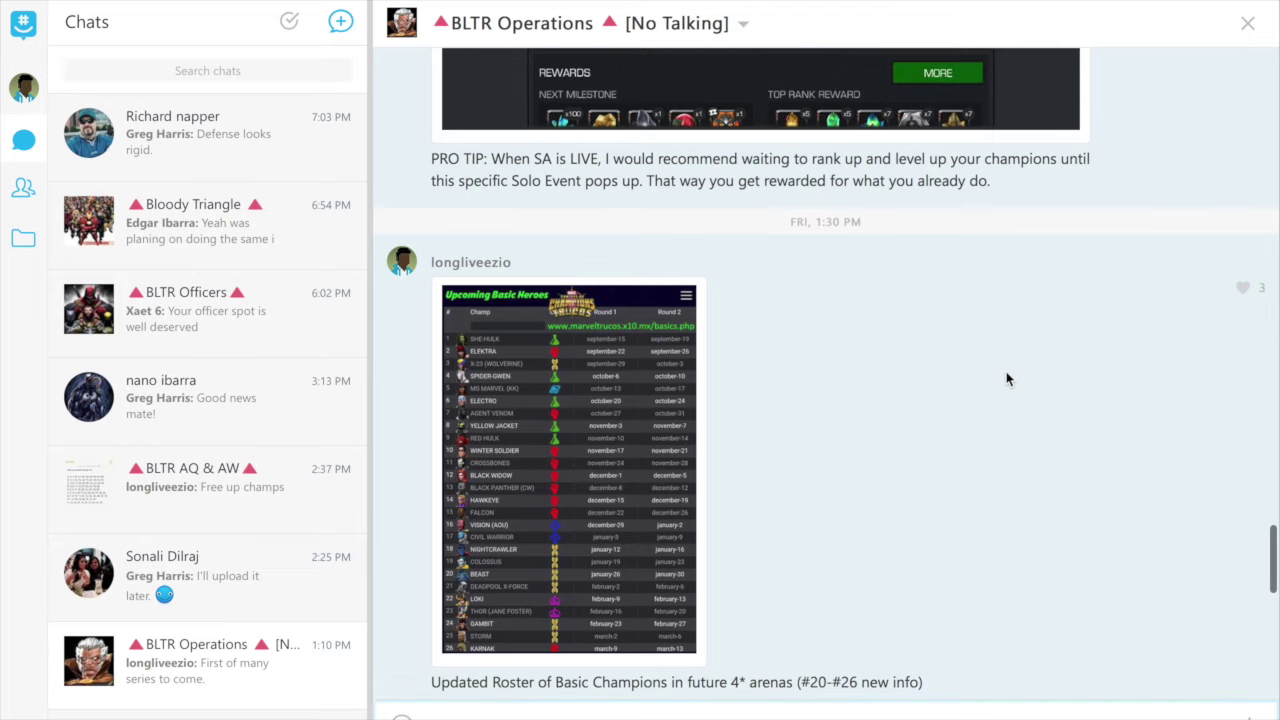
{"action": "scroll", "coordinate": [1007, 378], "scroll_direction": "up", "scroll_amount": 5}
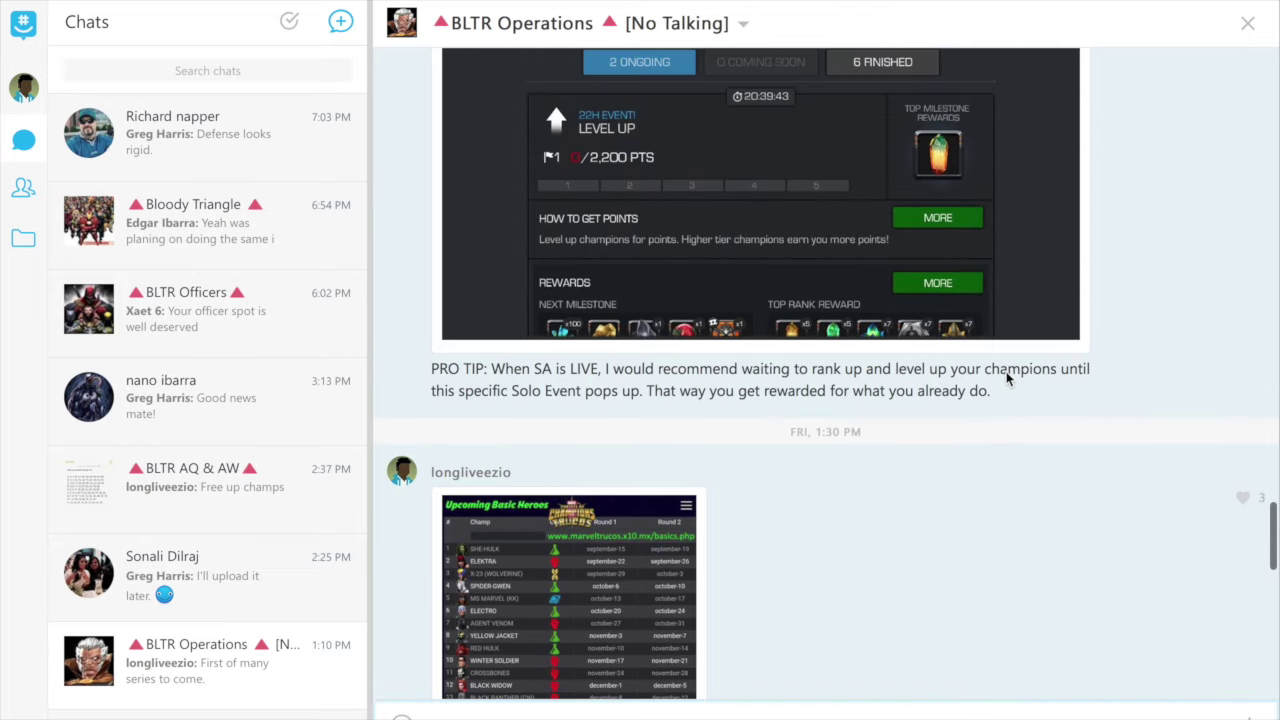
{"action": "scroll", "coordinate": [1007, 376], "scroll_direction": "up", "scroll_amount": 4}
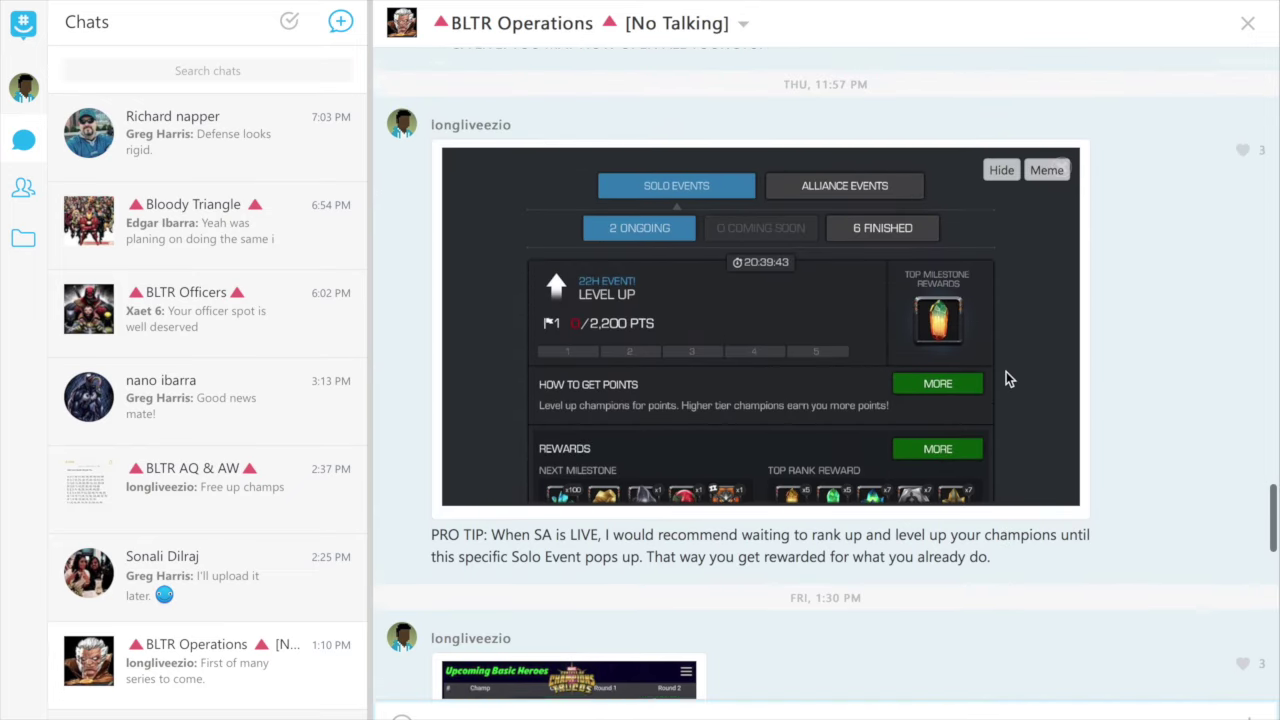
{"action": "scroll", "coordinate": [1008, 378], "scroll_direction": "up", "scroll_amount": 4}
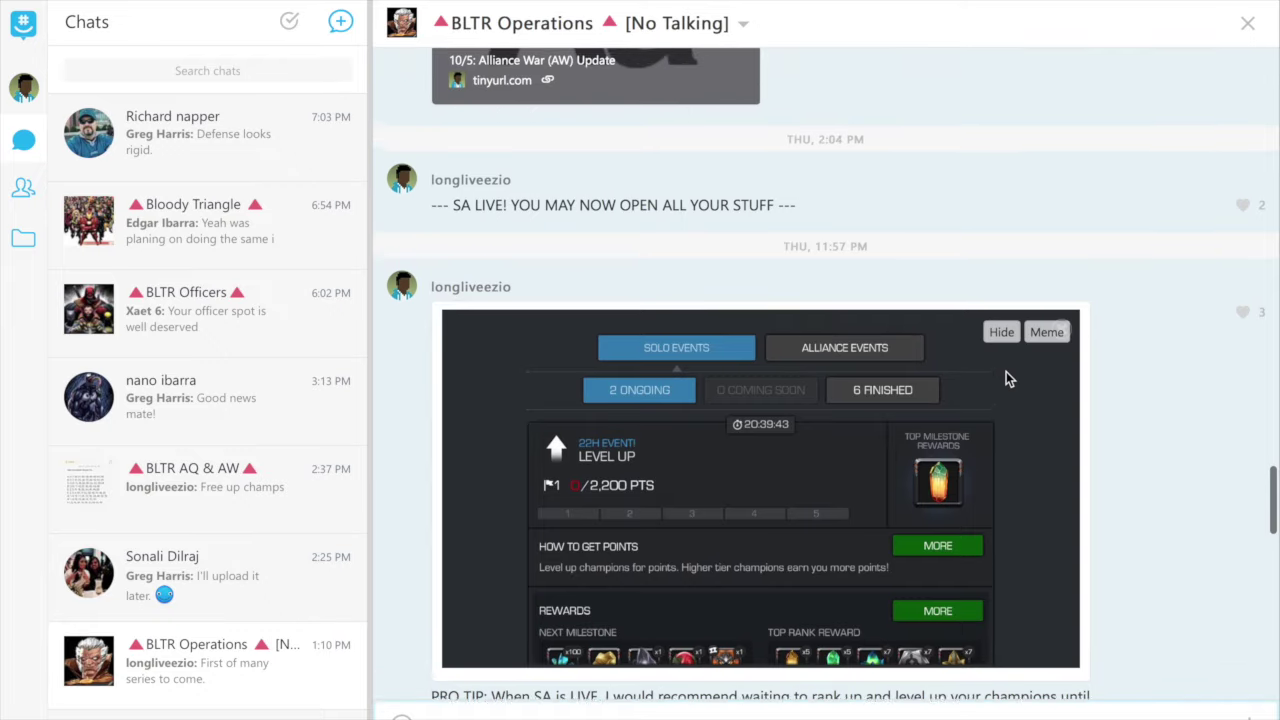
{"action": "scroll", "coordinate": [1007, 378], "scroll_direction": "up", "scroll_amount": 6}
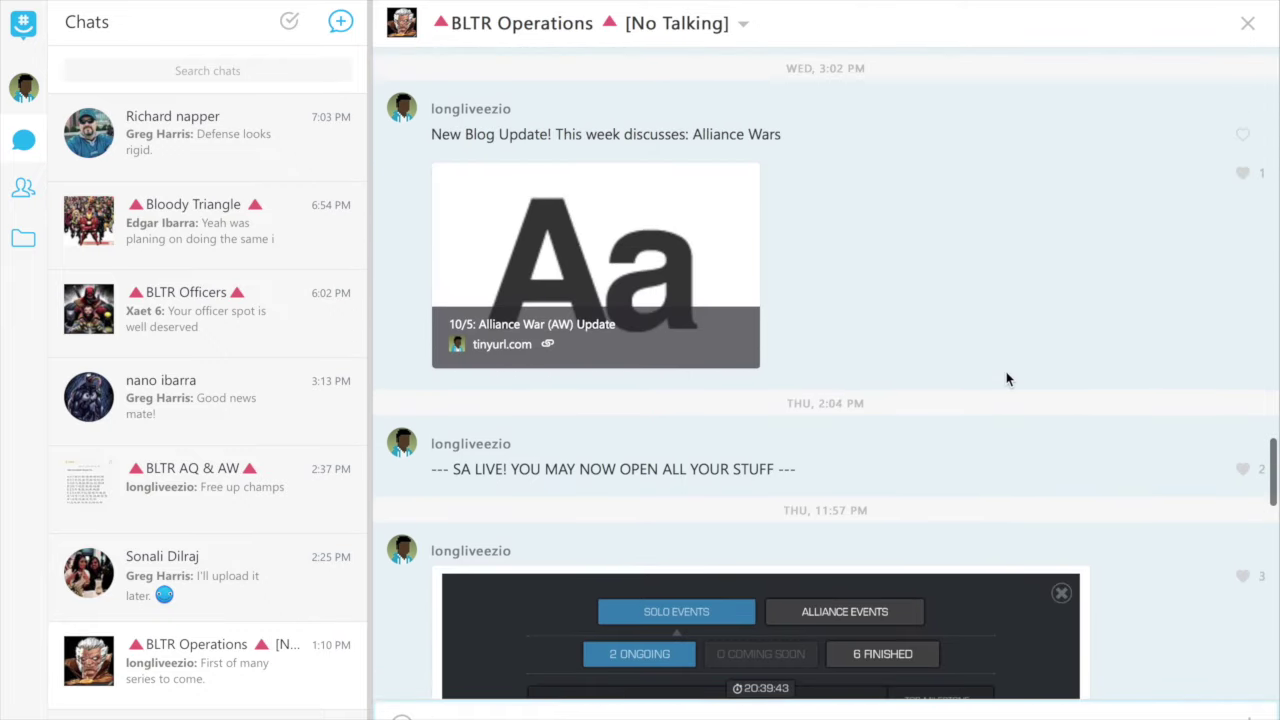
{"action": "scroll", "coordinate": [1007, 378], "scroll_direction": "up", "scroll_amount": 4}
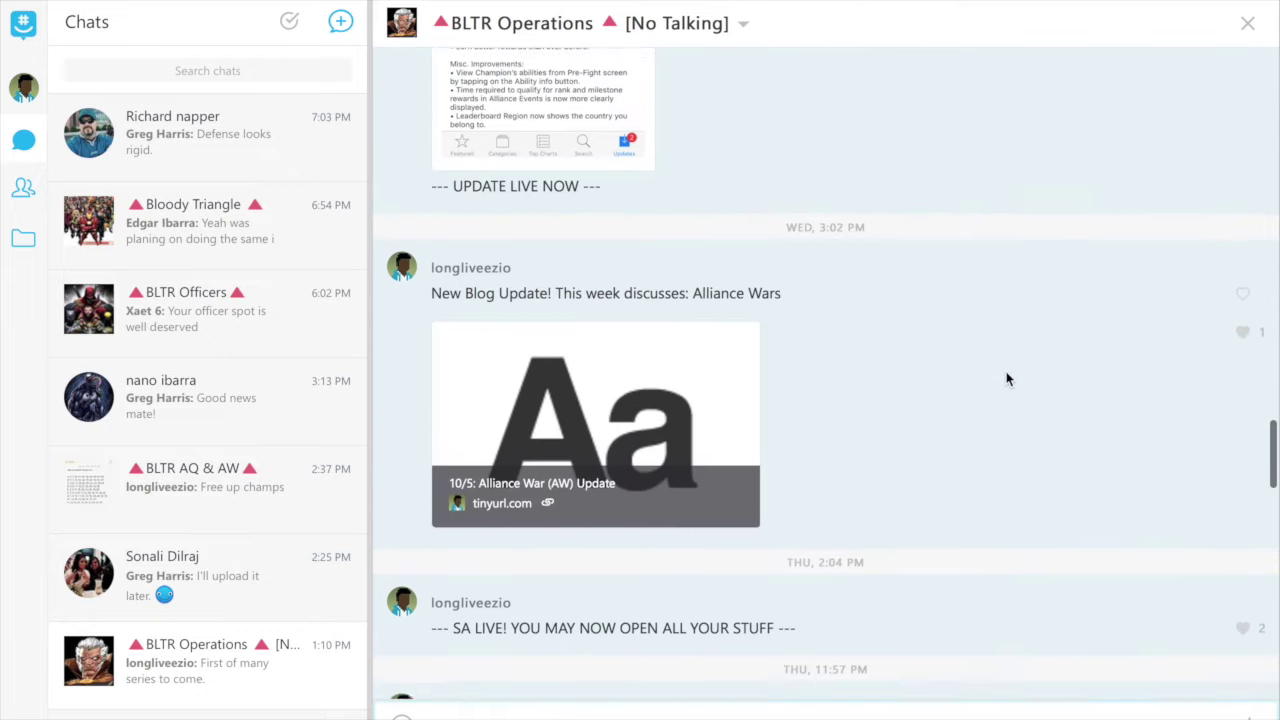
{"action": "scroll", "coordinate": [1007, 378], "scroll_direction": "up", "scroll_amount": 5}
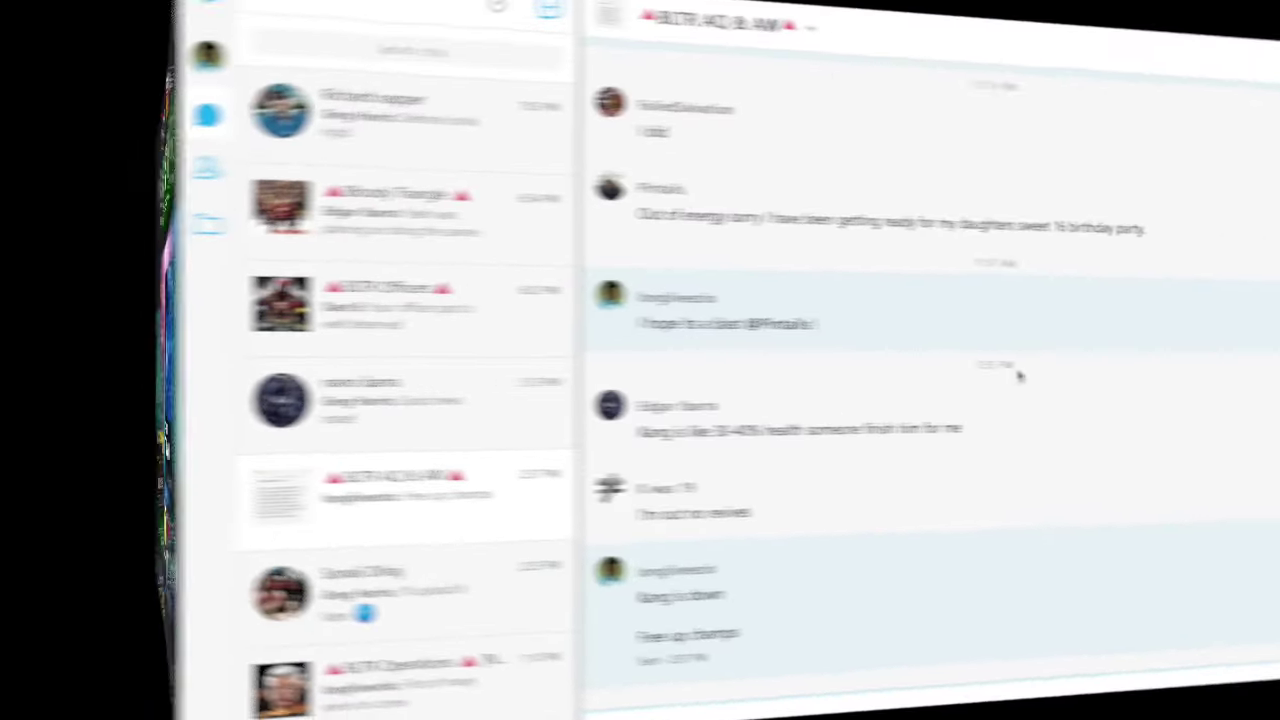
Scroll up the BLTR AQ & AW chat to the BG1/BG2 assignments and 'Kang is DOWN' notice.
{"action": "scroll", "coordinate": [957, 410], "scroll_direction": "up", "scroll_amount": 5}
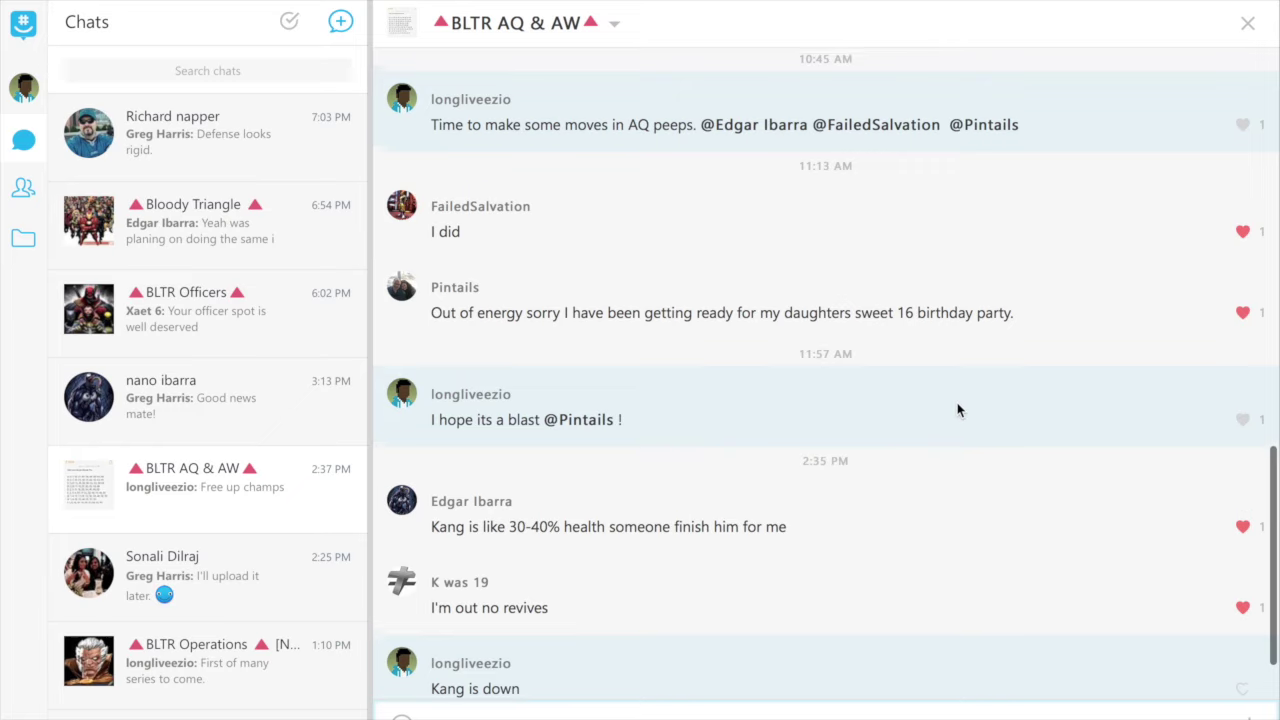
{"action": "scroll", "coordinate": [957, 410], "scroll_direction": "up", "scroll_amount": 5}
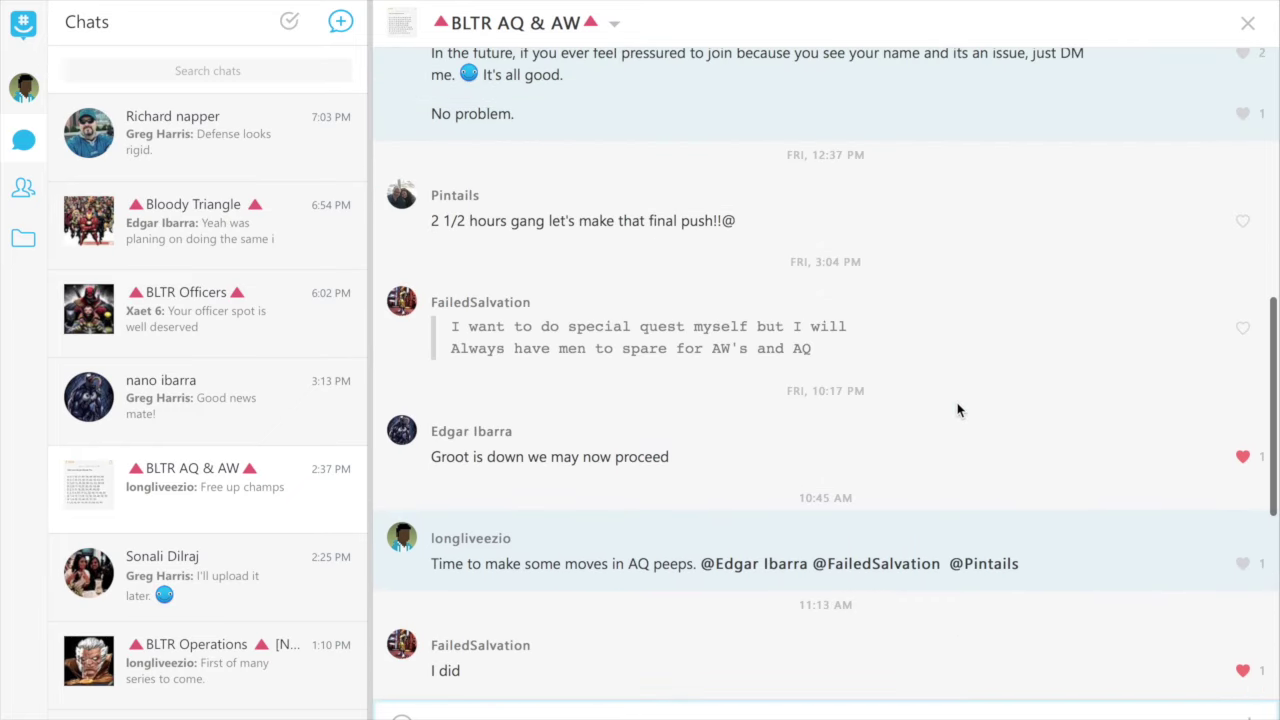
{"action": "scroll", "coordinate": [957, 410], "scroll_direction": "up", "scroll_amount": 5}
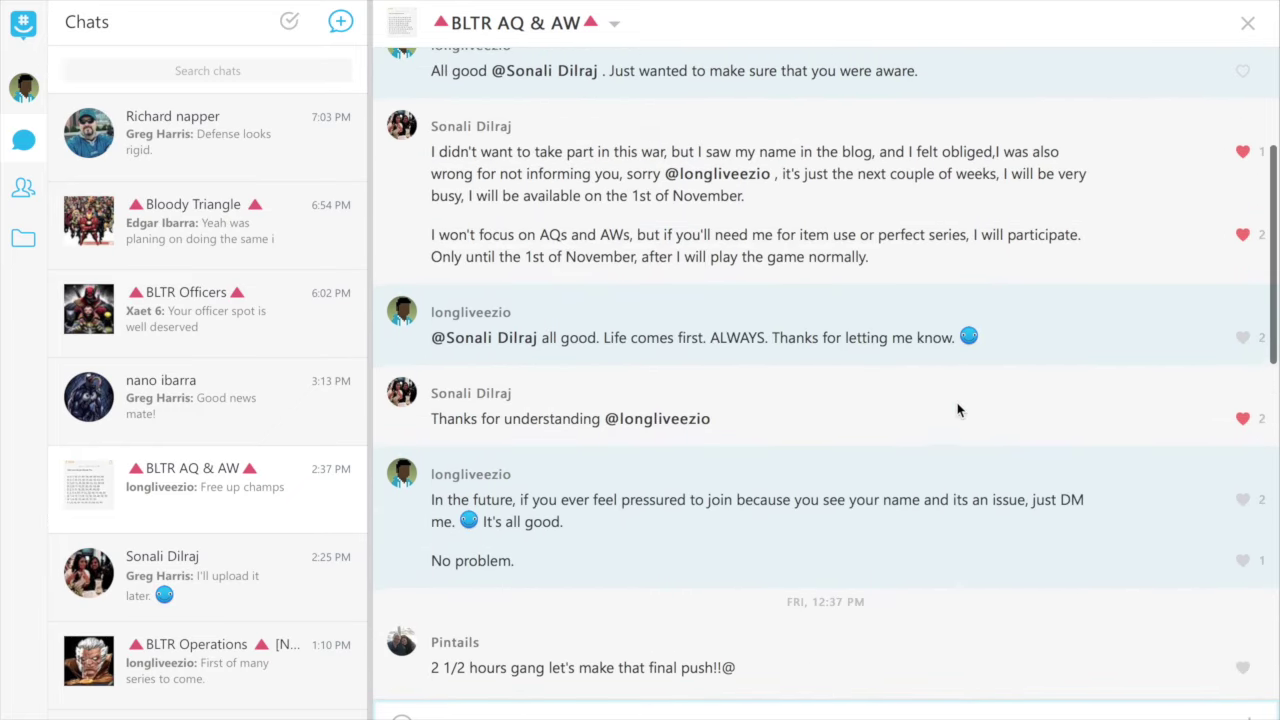
{"action": "scroll", "coordinate": [957, 410], "scroll_direction": "up", "scroll_amount": 5}
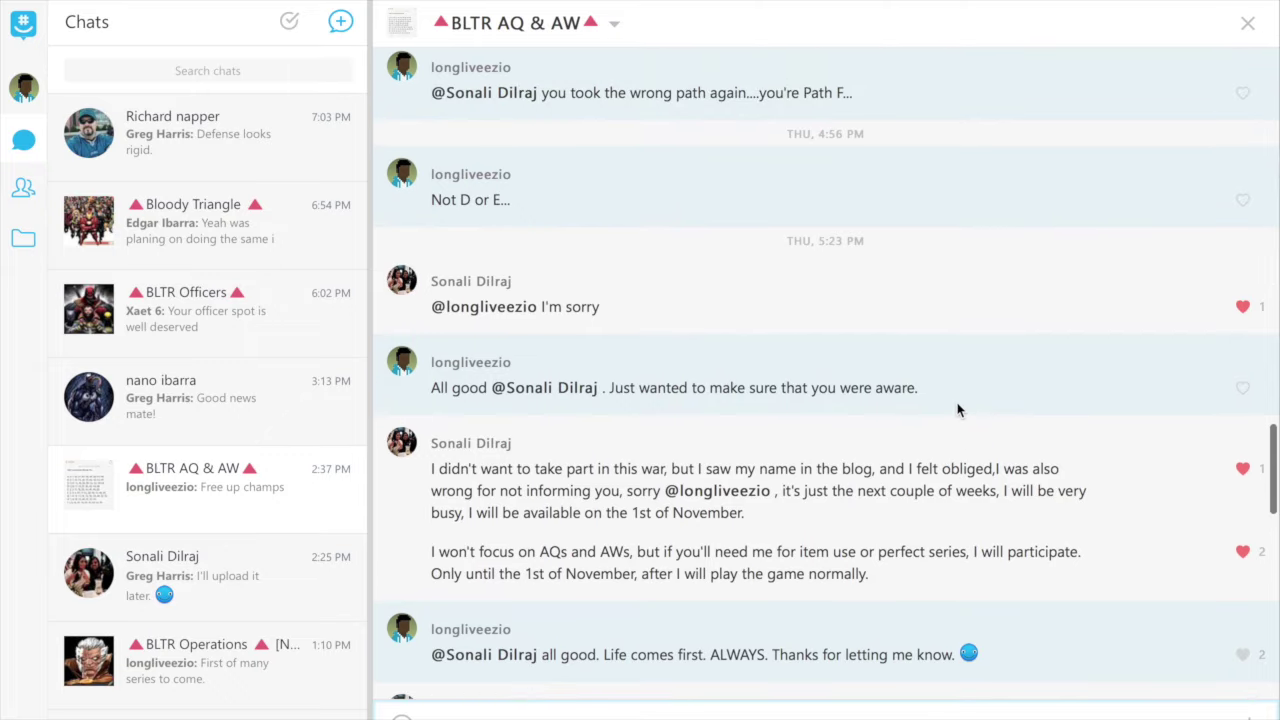
{"action": "scroll", "coordinate": [957, 410], "scroll_direction": "up", "scroll_amount": 5}
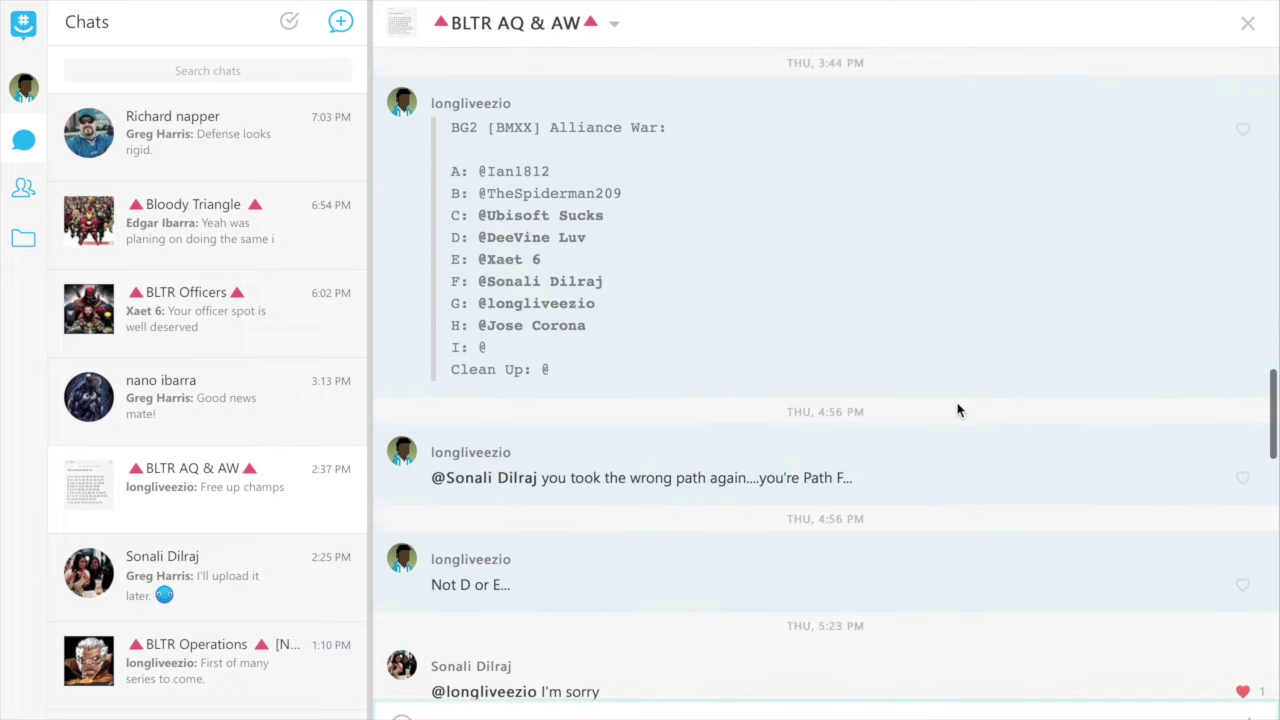
{"action": "scroll", "coordinate": [957, 410], "scroll_direction": "up", "scroll_amount": 4}
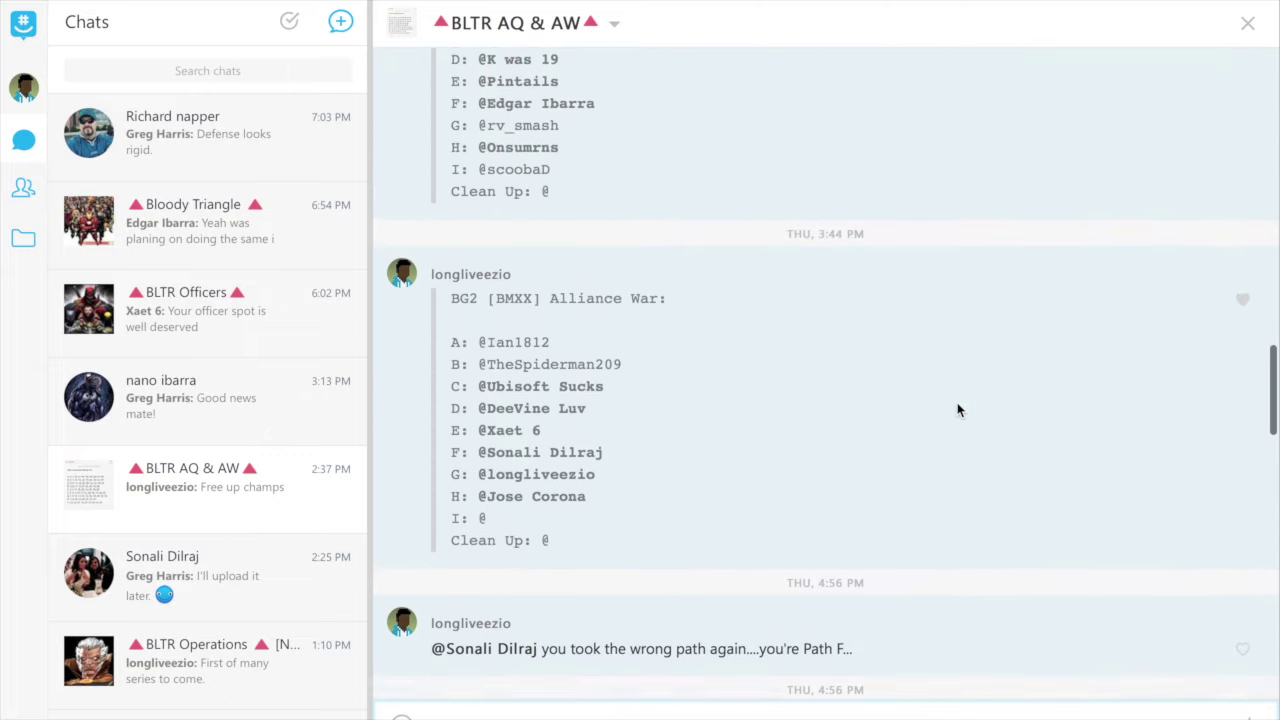
{"action": "scroll", "coordinate": [957, 410], "scroll_direction": "up", "scroll_amount": 1}
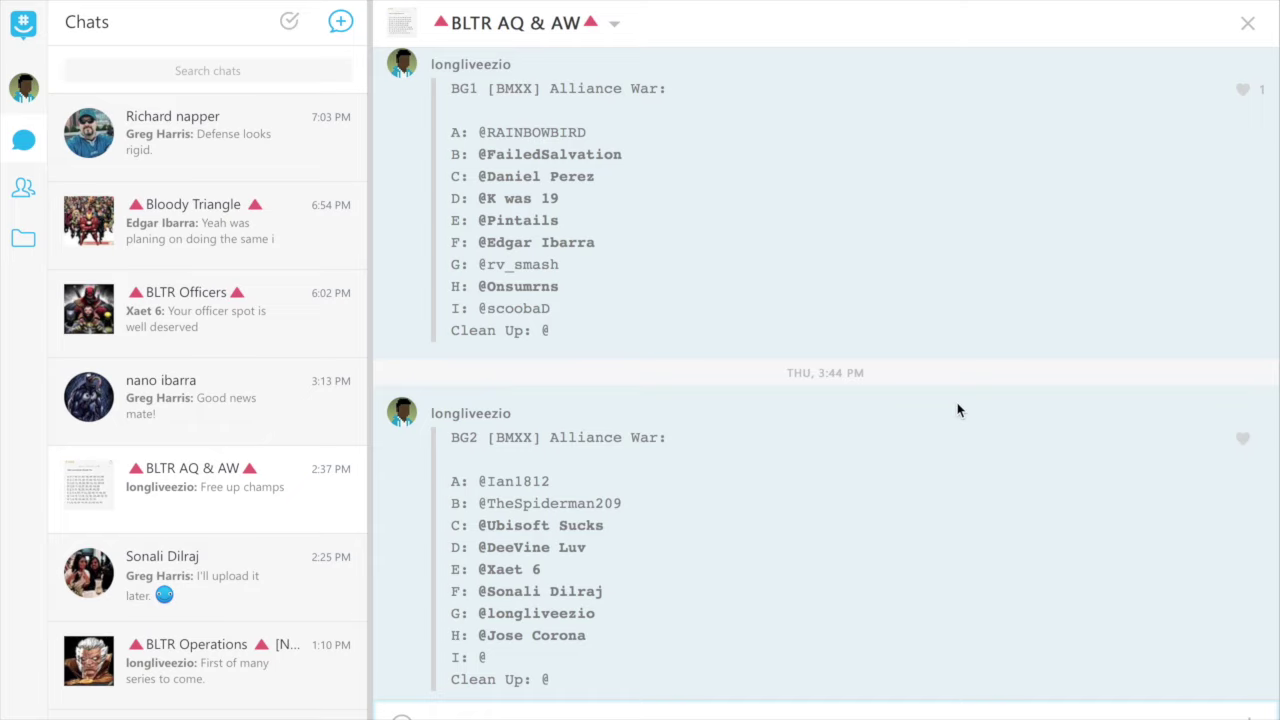
{"action": "scroll", "coordinate": [957, 410], "scroll_direction": "up", "scroll_amount": 4}
{"action": "scroll", "coordinate": [957, 409], "scroll_direction": "up", "scroll_amount": 3}
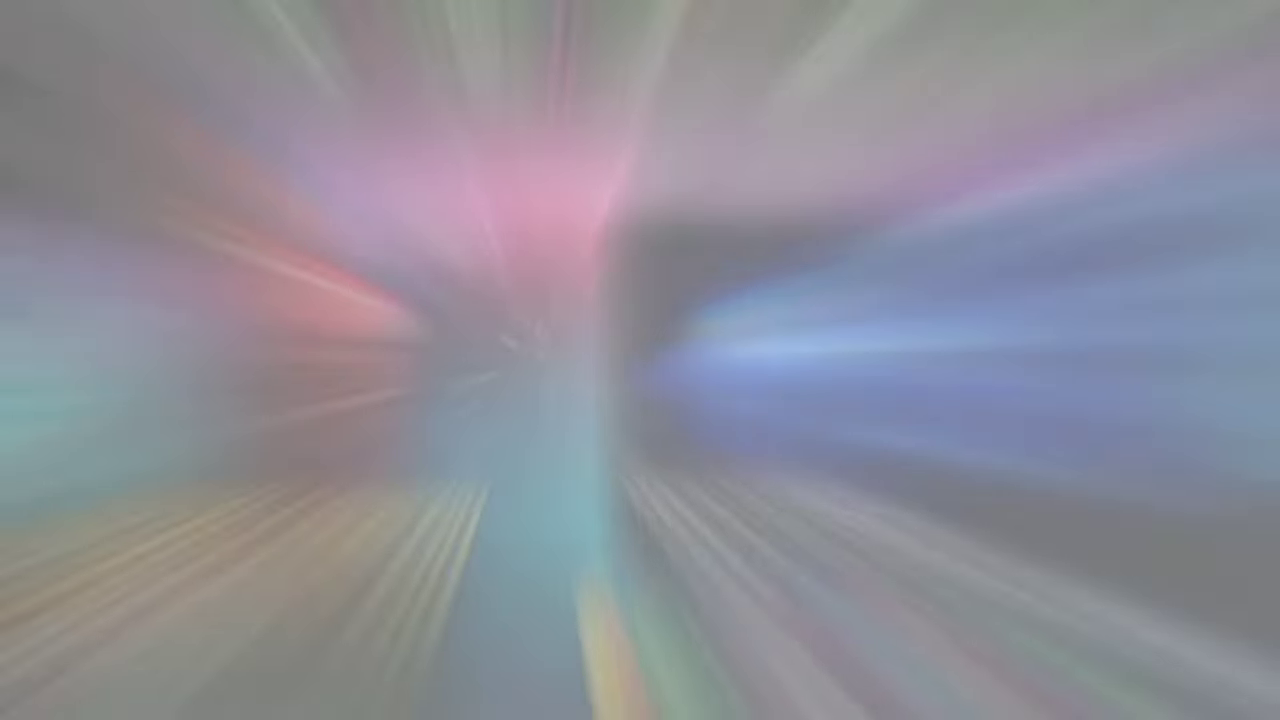